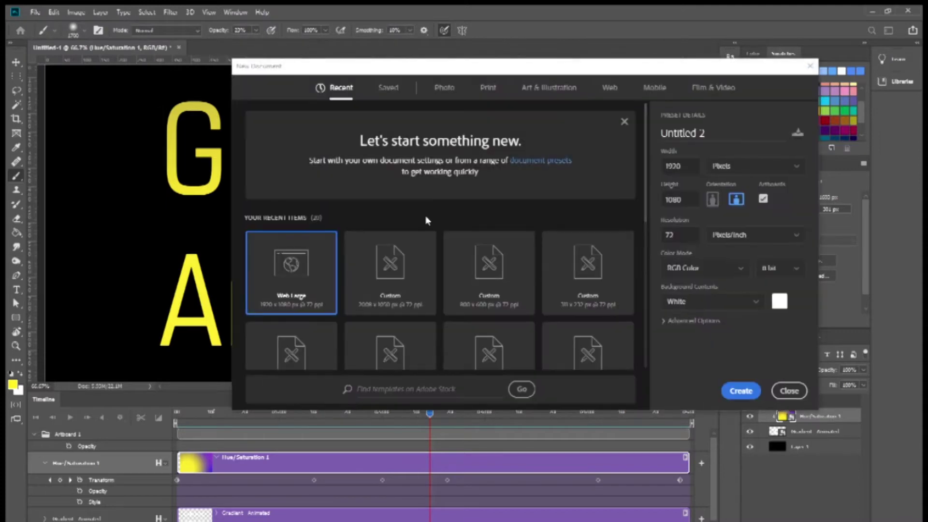
# Step: Create a new 1920 × 1080 px Web Large document at 72 ppi and enlarge the canvas area above the timeline
pyautogui.click(741, 391)
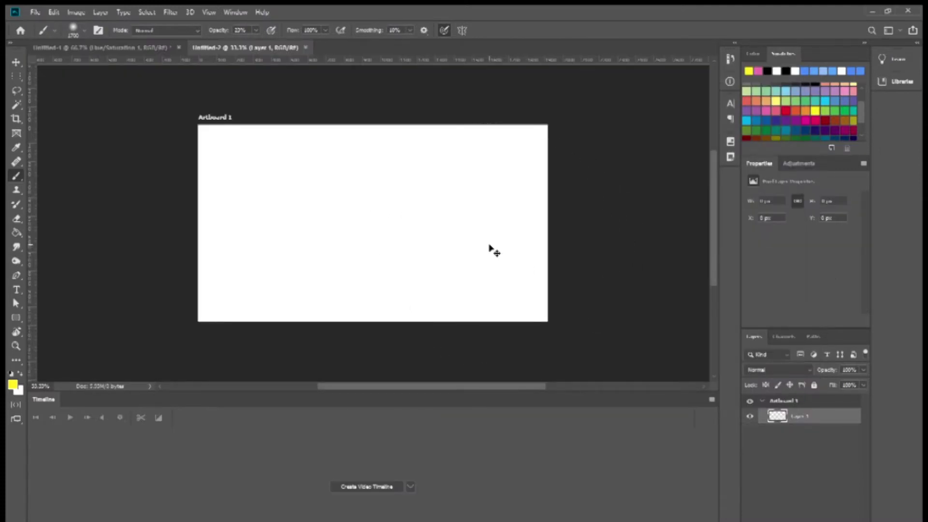
pyautogui.hotkey('ctrl', '-')
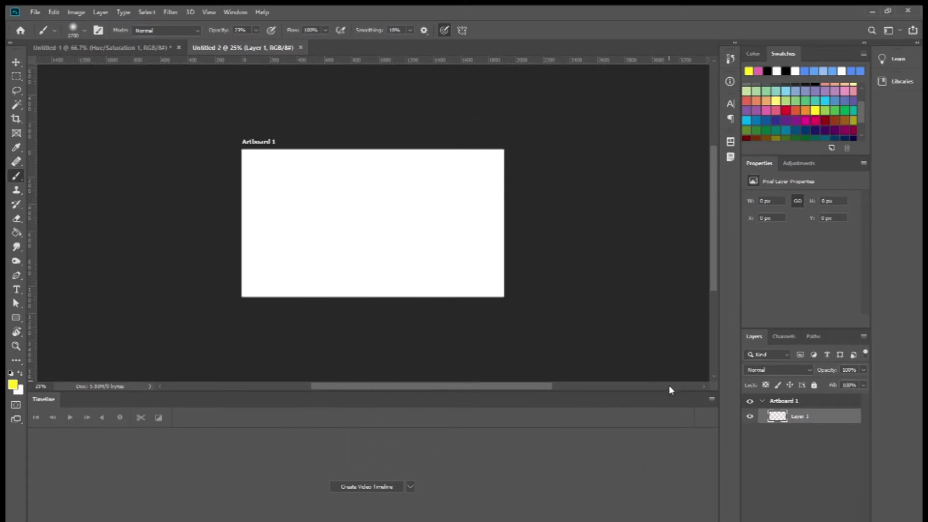
pyautogui.moveTo(668, 390); pyautogui.dragTo(668, 465)
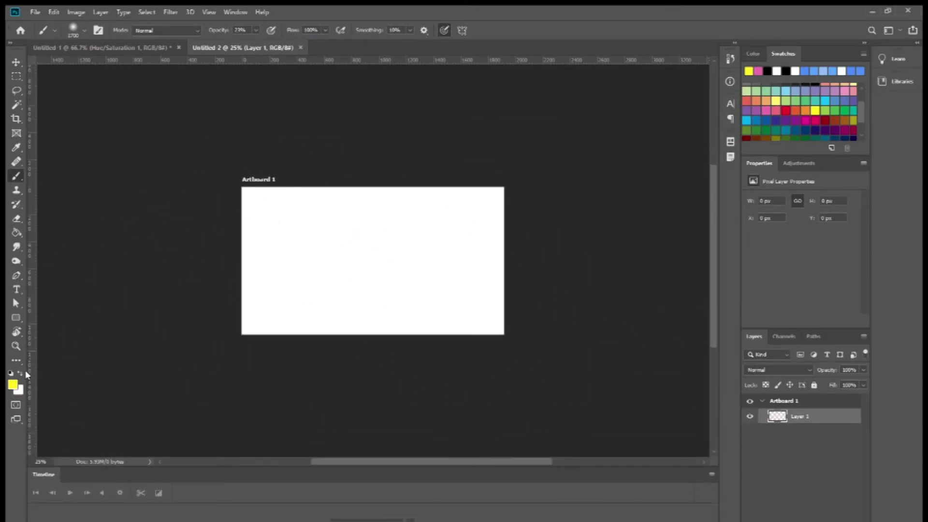
# Step: Restore the default black and white colours and fill the artboard's layer with black
pyautogui.click(10, 373)
pyautogui.click(17, 232)
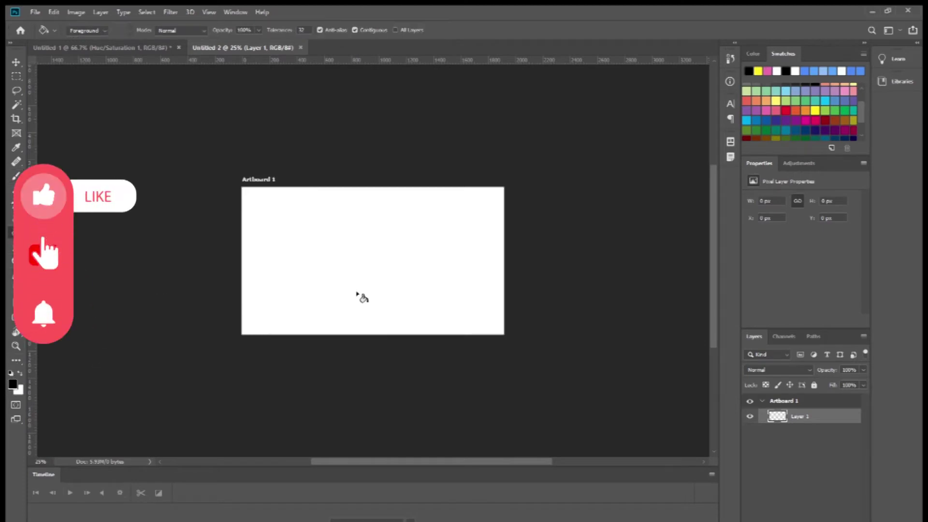
pyautogui.click(414, 256)
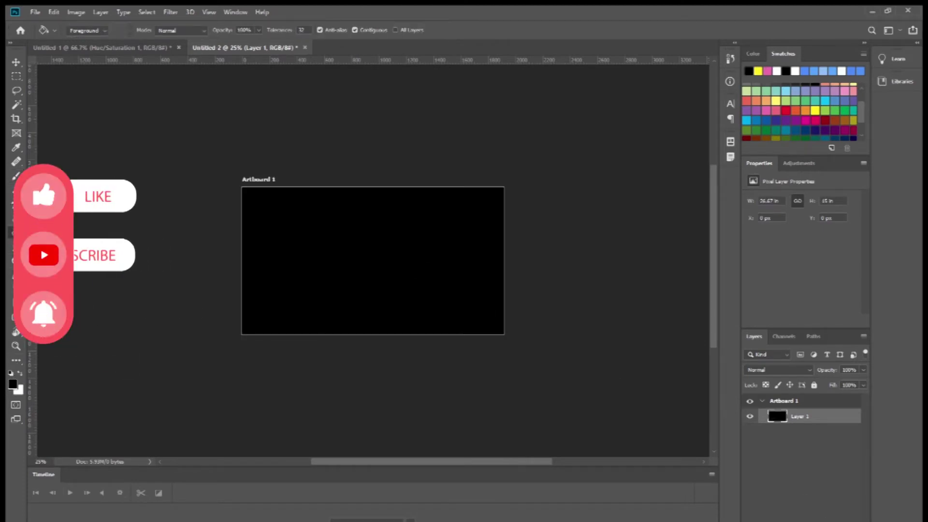
# Step: Add a new text layer near the upper-left corner of the black artboard
pyautogui.hotkey('ctrl', 'shift', 'alt', 'n')
pyautogui.click(18, 289)
pyautogui.click(274, 225)
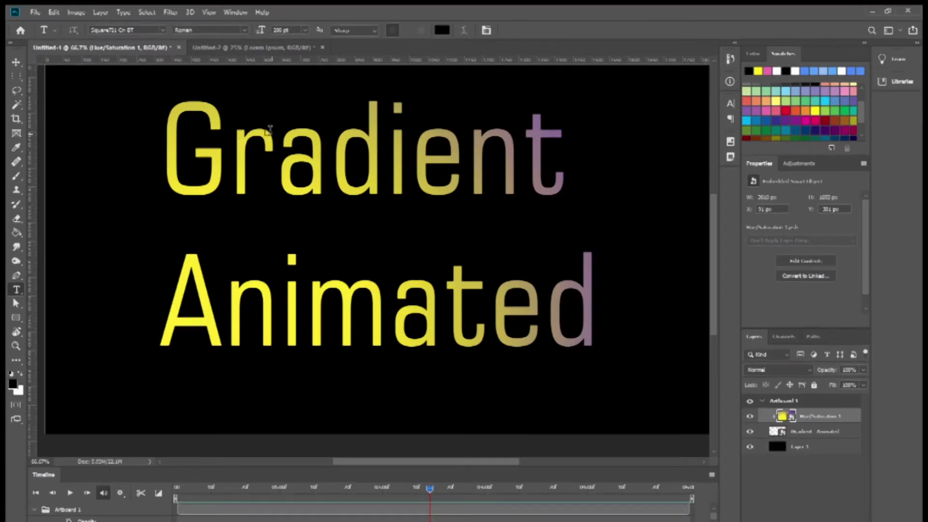
# Step: Open the text smart object of Untitled-1 and copy its whole "Gradient Animated" text
pyautogui.click(225, 46)
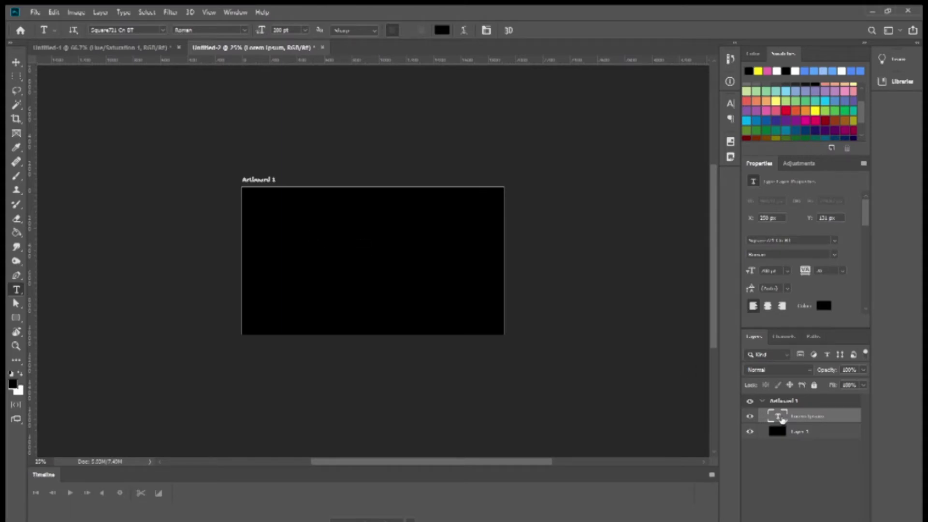
pyautogui.doubleClick(778, 417)
pyautogui.click(141, 47)
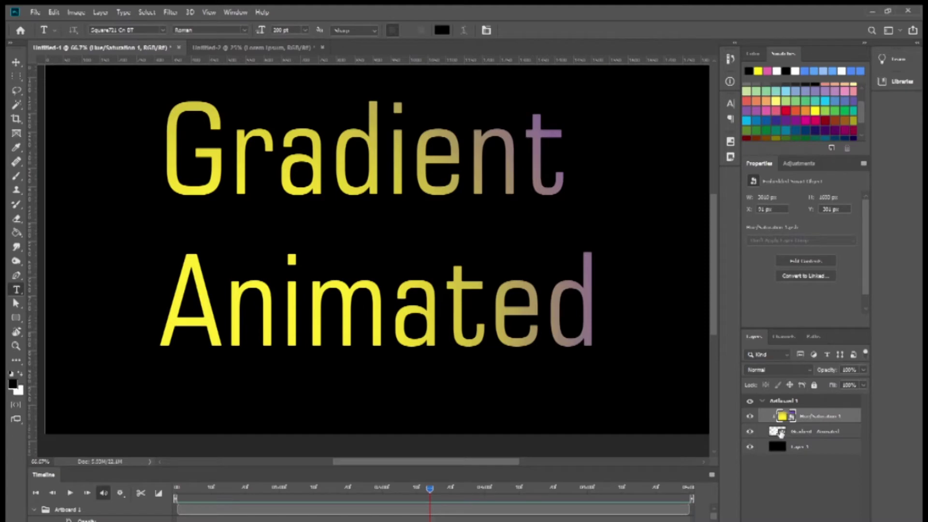
pyautogui.doubleClick(778, 432)
pyautogui.click(355, 166)
pyautogui.hotkey('ctrl', 'a')
pyautogui.hotkey('ctrl', 'c')
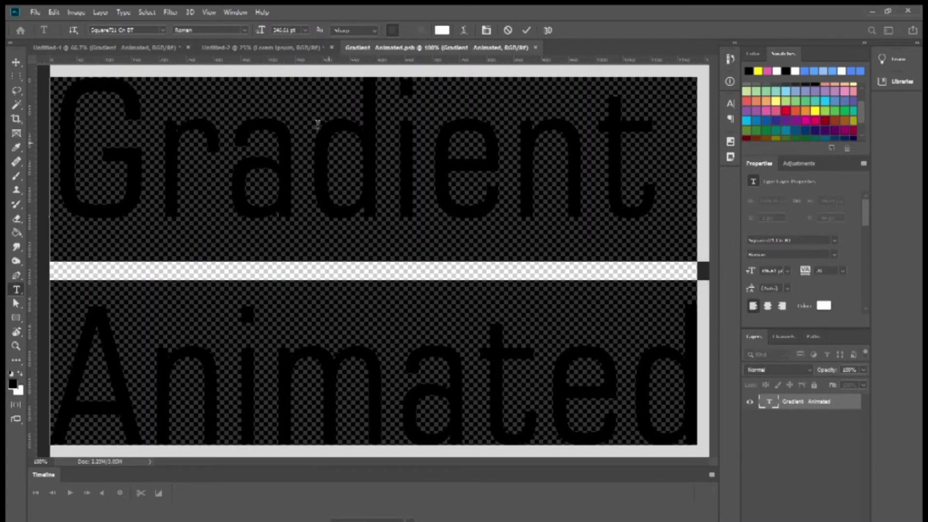
# Step: Replace the placeholder text in Untitled-2 with the copied white "Gradient Animated" text and commit it
pyautogui.click(283, 49)
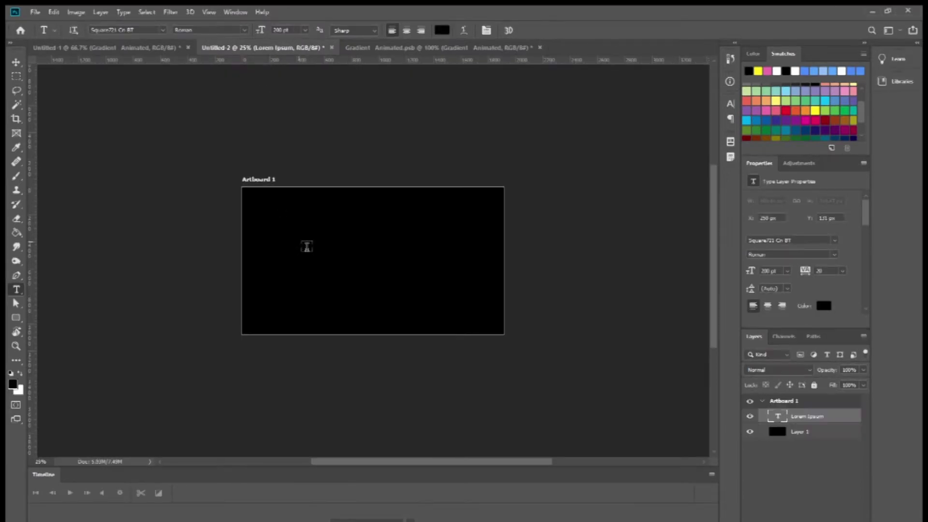
pyautogui.doubleClick(777, 418)
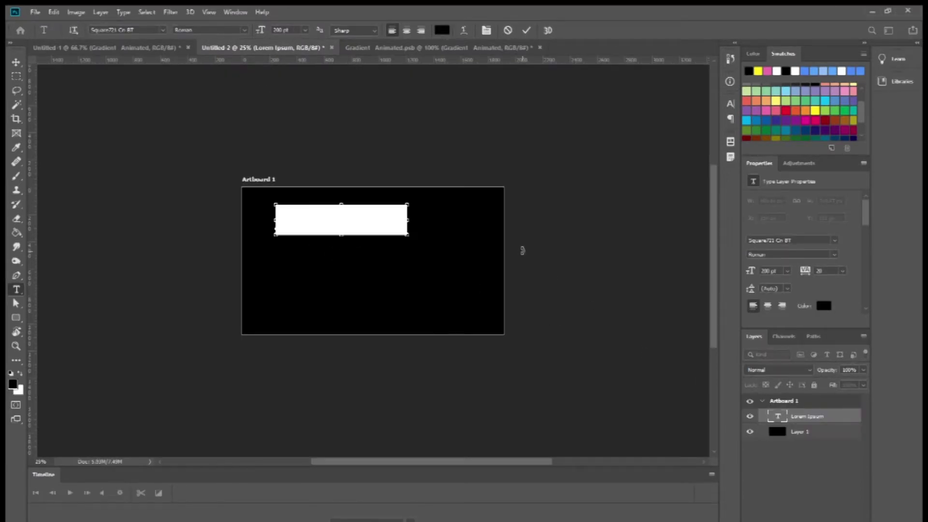
pyautogui.hotkey('ctrl', 'v')
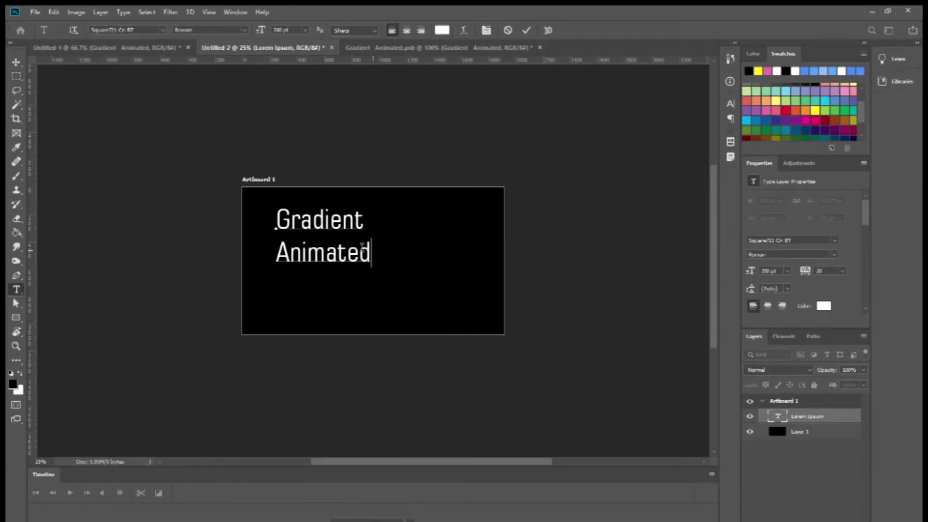
pyautogui.moveTo(373, 254); pyautogui.dragTo(258, 211)
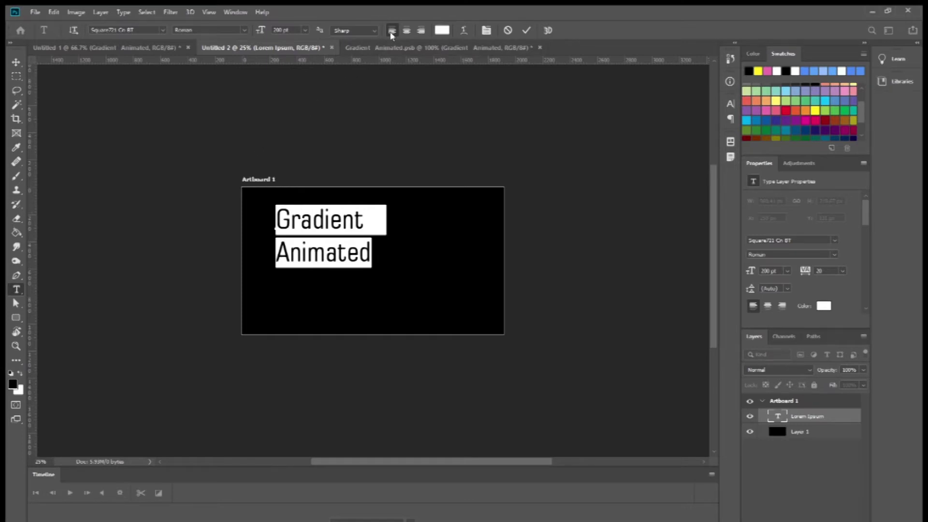
pyautogui.hotkey('ctrl', 'Return')
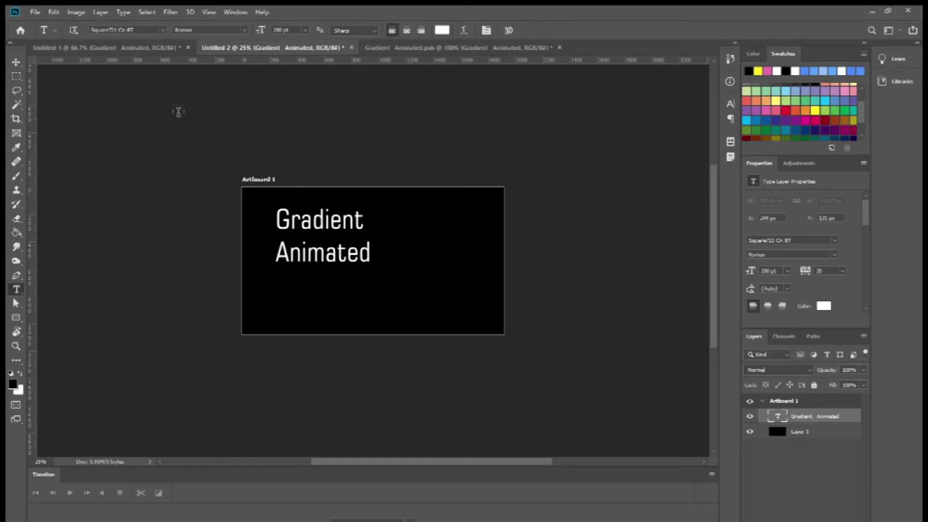
# Step: Scale up the "Gradient Animated" text and place it near the middle of the artboard
pyautogui.hotkey('ctrl', 't')
pyautogui.moveTo(380, 268); pyautogui.dragTo(497, 314)
pyautogui.moveTo(430, 303); pyautogui.dragTo(428, 293)
pyautogui.moveTo(479, 194); pyautogui.dragTo(398, 242)
pyautogui.moveTo(345, 272); pyautogui.dragTo(375, 245)
pyautogui.press('Return')
# Step: Shift the text slightly right towards the artboard's centre and convert its layer to a smart object
pyautogui.press('z')
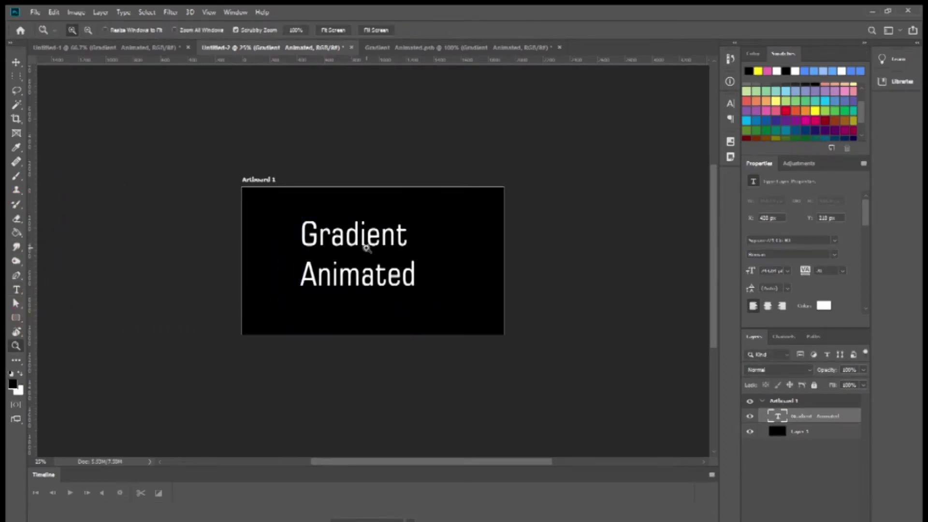
pyautogui.click(366, 247)
pyautogui.click(366, 241)
pyautogui.moveTo(387, 245); pyautogui.dragTo(411, 244)
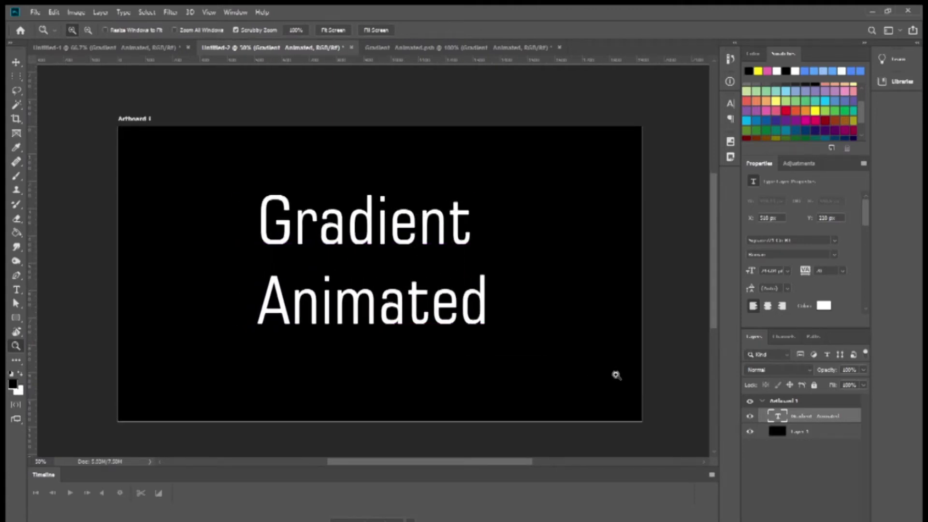
pyautogui.rightClick(843, 422)
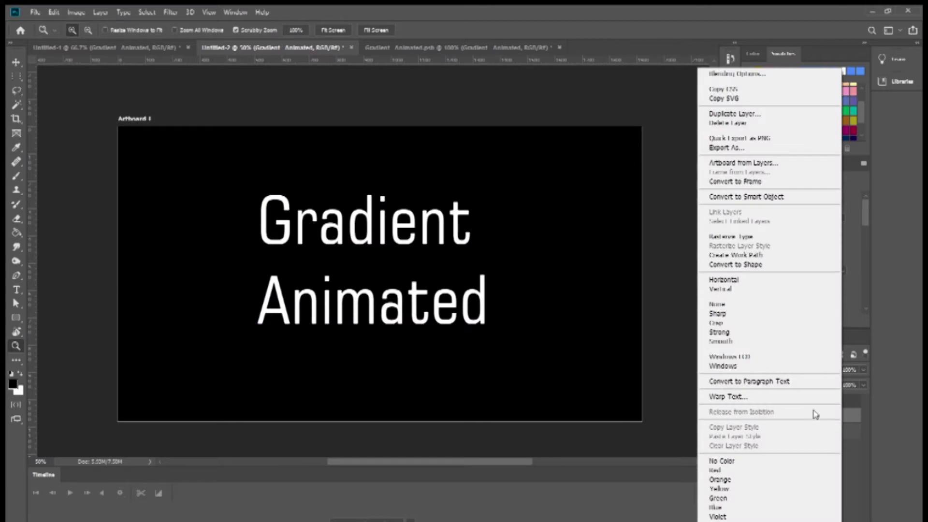
pyautogui.click(756, 199)
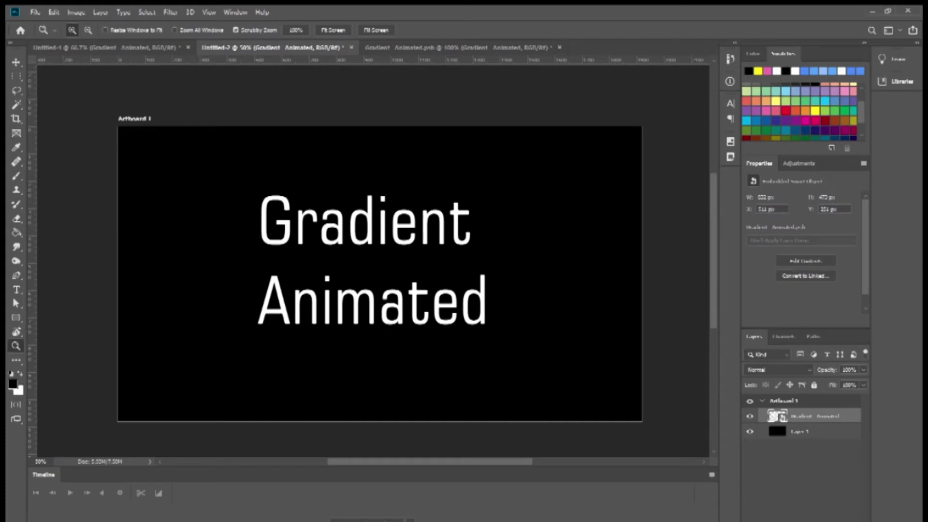
# Step: Add a Solid Color fill layer above the text in a bright magenta-purple with hue 295
pyautogui.click(813, 354)
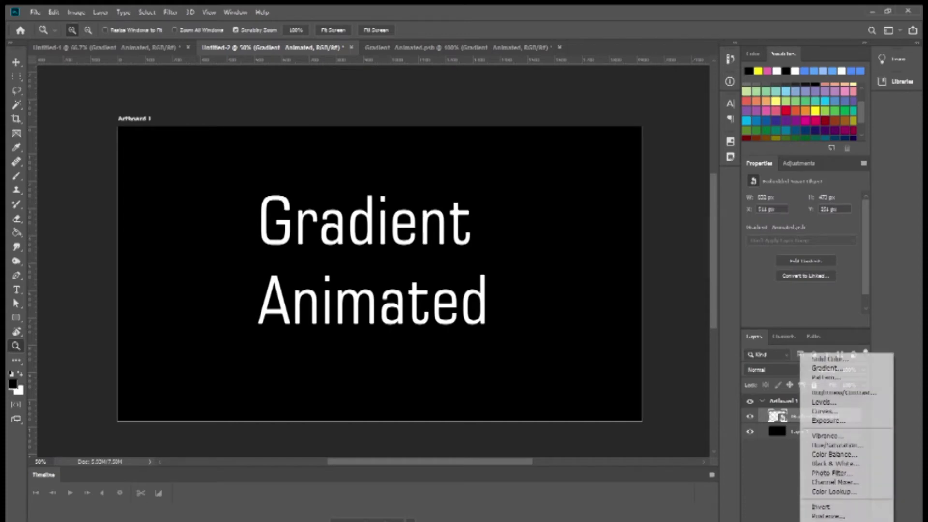
pyautogui.click(831, 360)
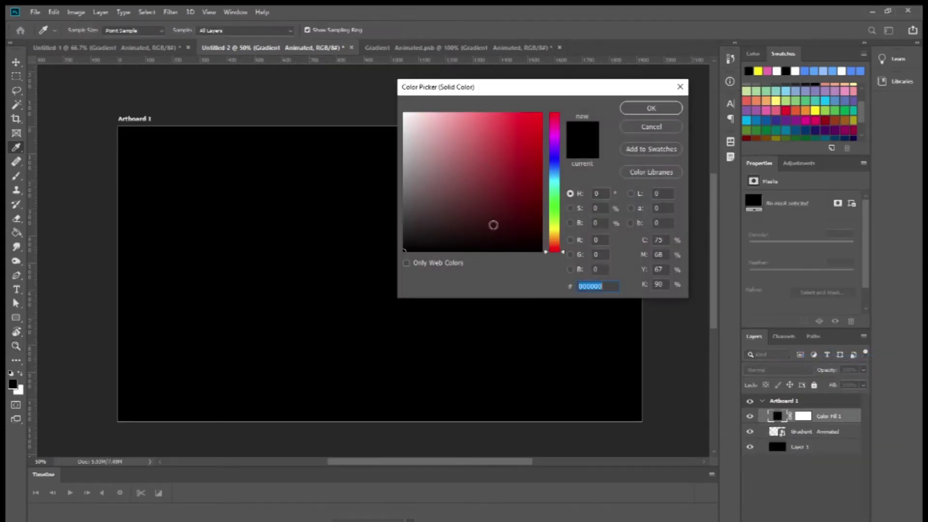
pyautogui.click(554, 138)
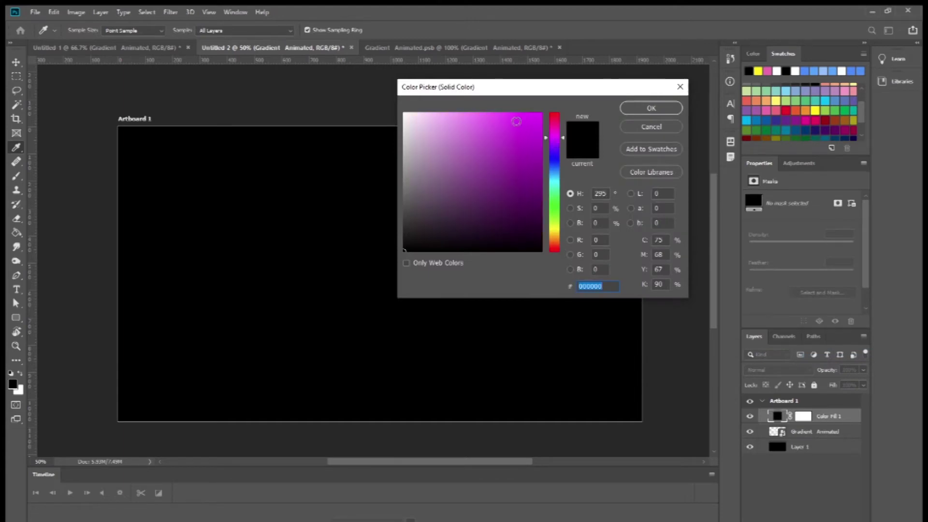
pyautogui.click(519, 122)
pyautogui.click(634, 111)
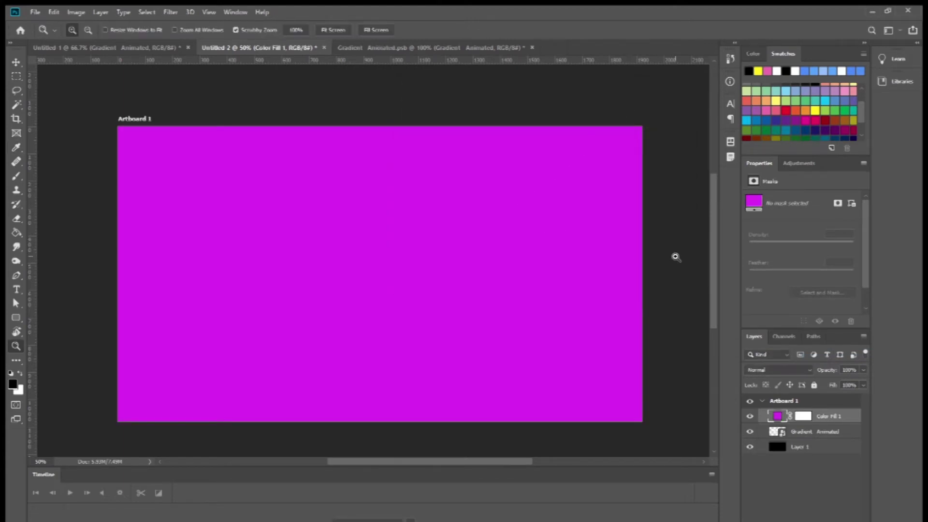
# Step: Set up the Brush tool with the Soft Round tip, 0% hardness and a size of about 1400 px
pyautogui.click(17, 177)
pyautogui.click(70, 177)
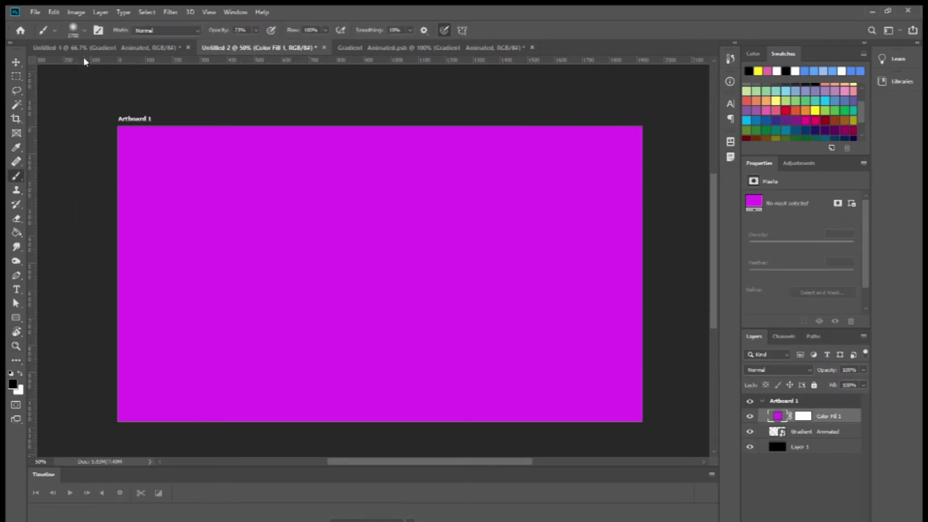
pyautogui.click(85, 32)
pyautogui.moveTo(67, 91)
pyautogui.mouseDown()
pyautogui.moveTo(119, 90)
pyautogui.moveTo(46, 90)
pyautogui.mouseUp()
pyautogui.moveTo(131, 66); pyautogui.dragTo(127, 66)
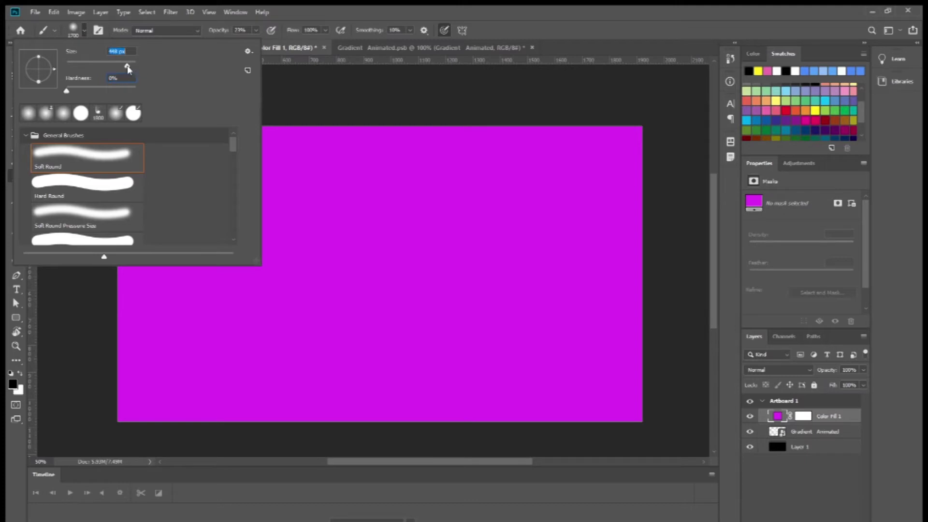
pyautogui.moveTo(128, 67); pyautogui.dragTo(131, 67)
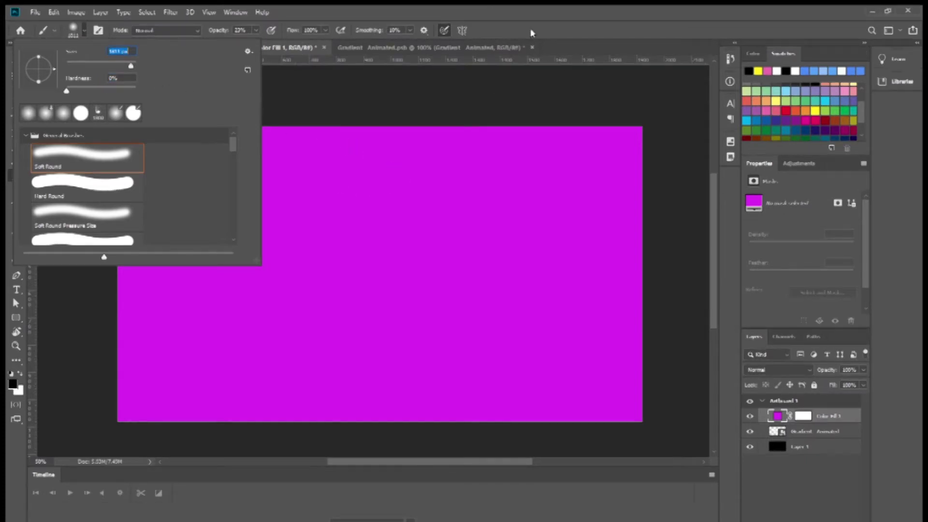
# Step: Create a new layer above the fill and paint a soft yellow glow over the artboard's upper-right area
pyautogui.hotkey('ctrl', 'alt', 'shift', 'n')
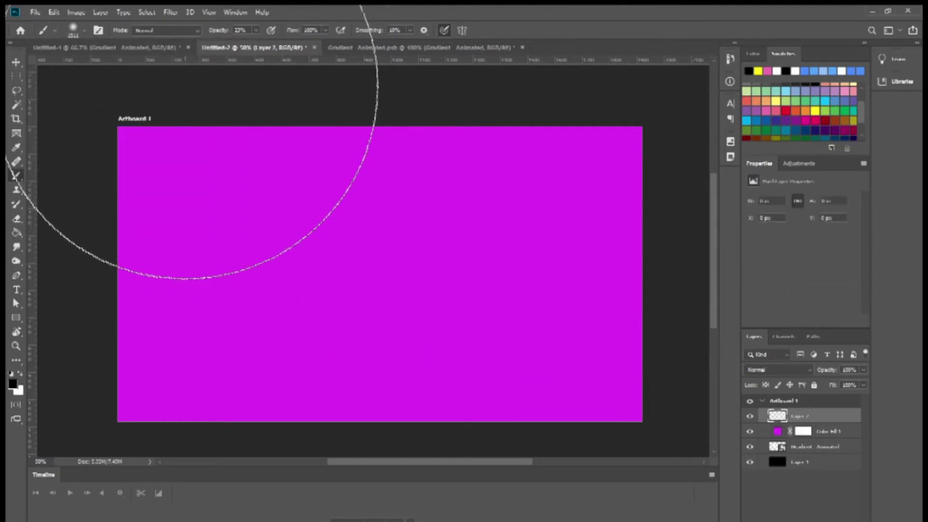
pyautogui.click(815, 111)
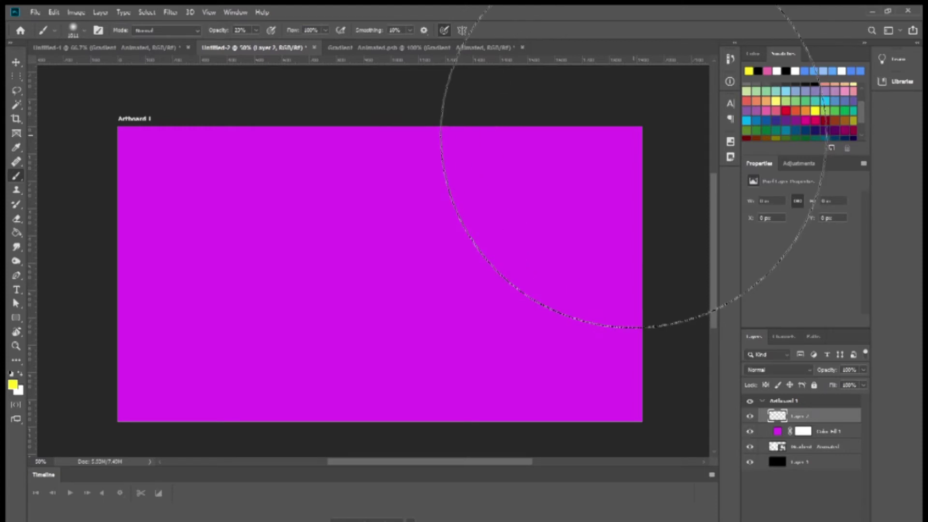
pyautogui.click(608, 138)
pyautogui.click(606, 137)
pyautogui.click(564, 142)
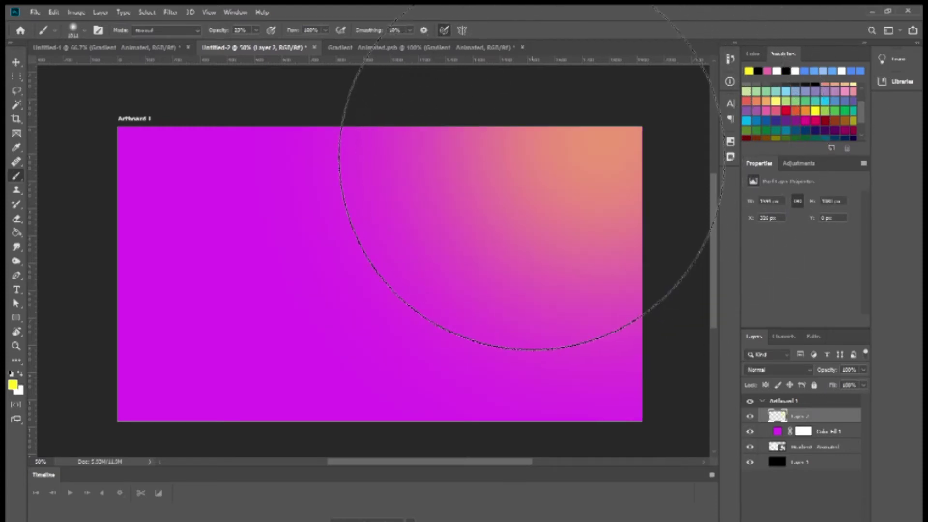
pyautogui.click(531, 157)
pyautogui.click(509, 169)
pyautogui.click(504, 173)
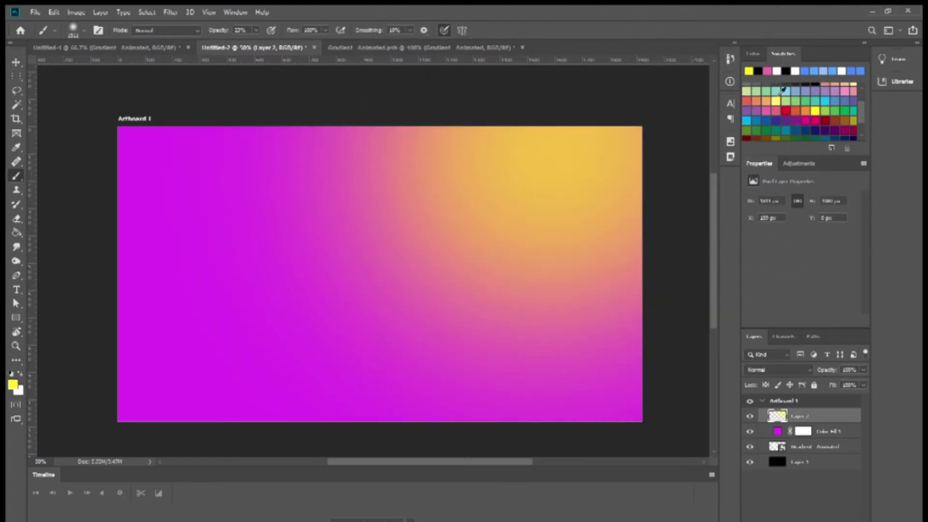
# Step: Paint a soft cyan glow over the artboard's lower-left area and a light cyan one over the lower right
pyautogui.click(822, 101)
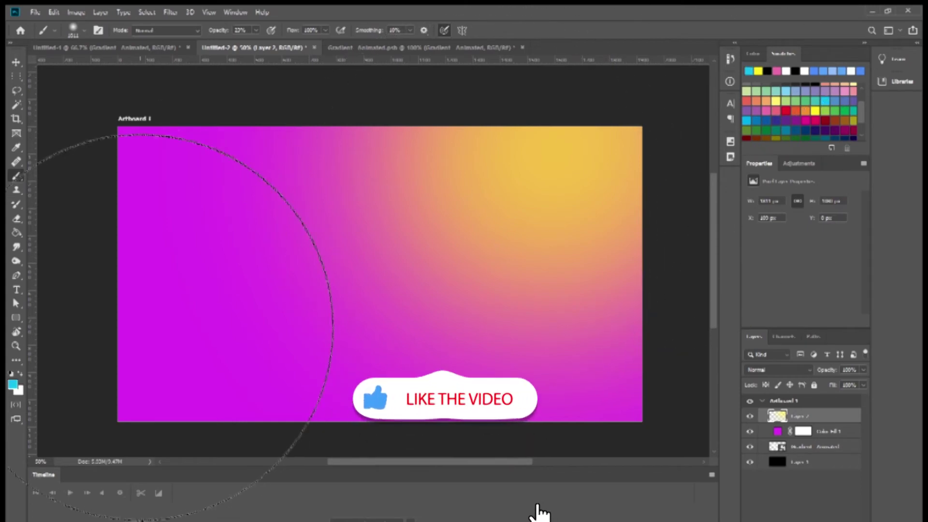
pyautogui.moveTo(109, 359); pyautogui.dragTo(227, 372)
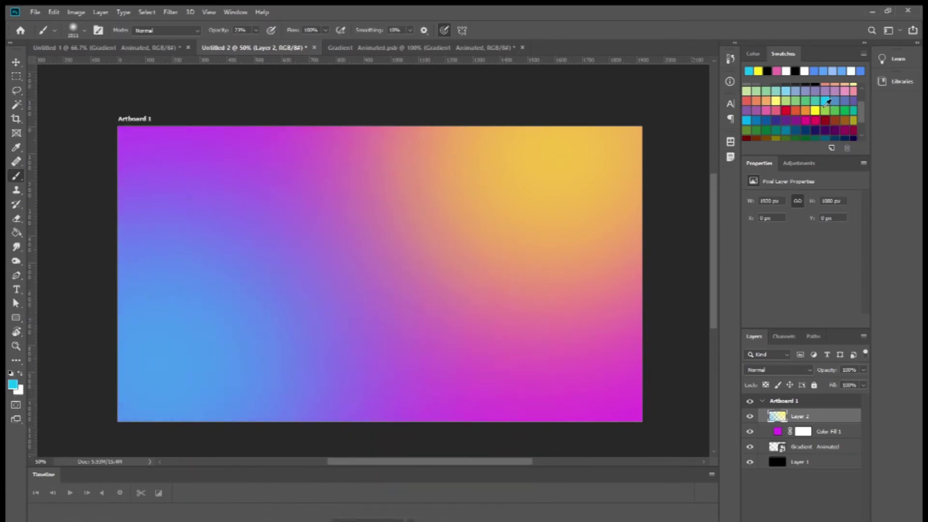
pyautogui.scroll(3, 826, 102)
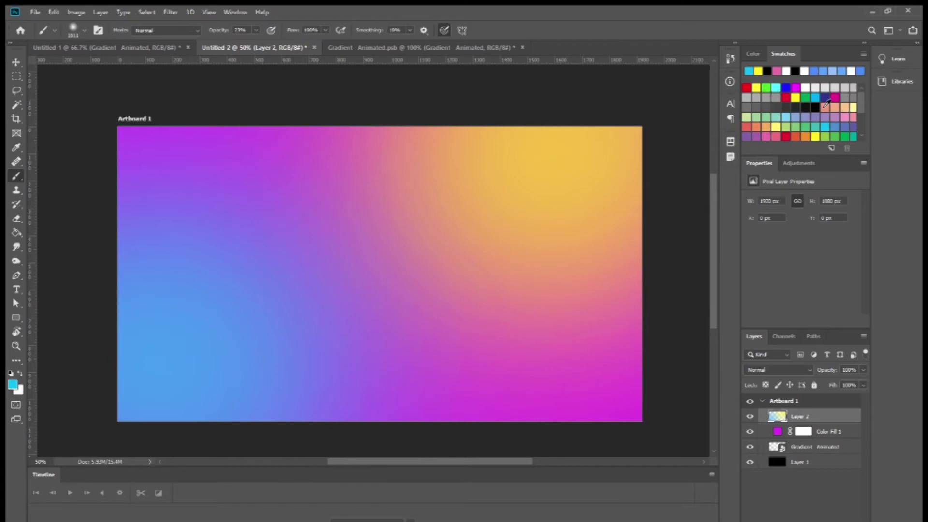
pyautogui.click(783, 89)
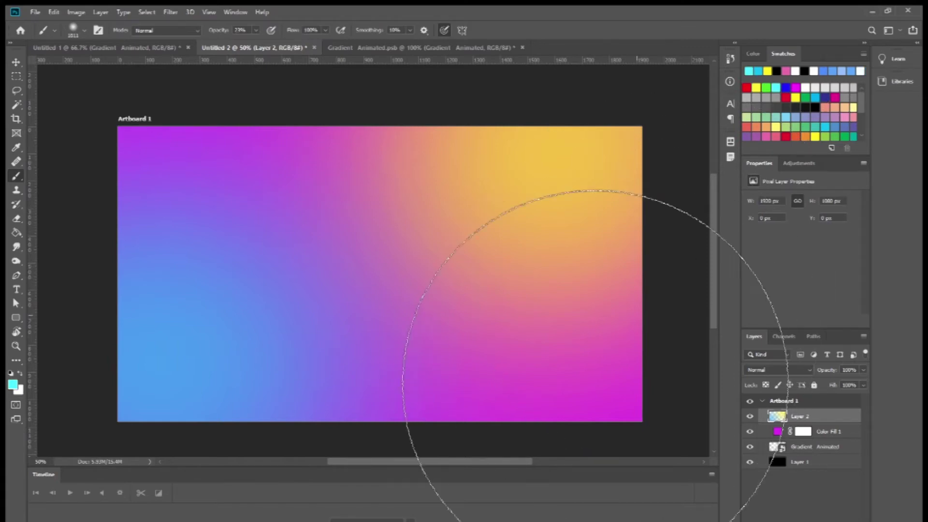
pyautogui.click(580, 387)
pyautogui.click(581, 386)
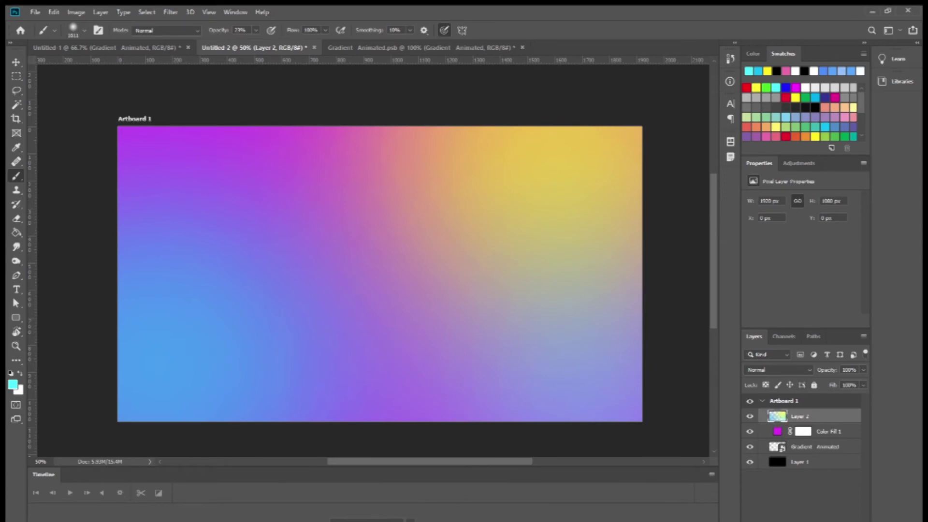
# Step: Add a Hue/Saturation adjustment above the painted layer and raise its saturation to about +55
pyautogui.click(804, 520)
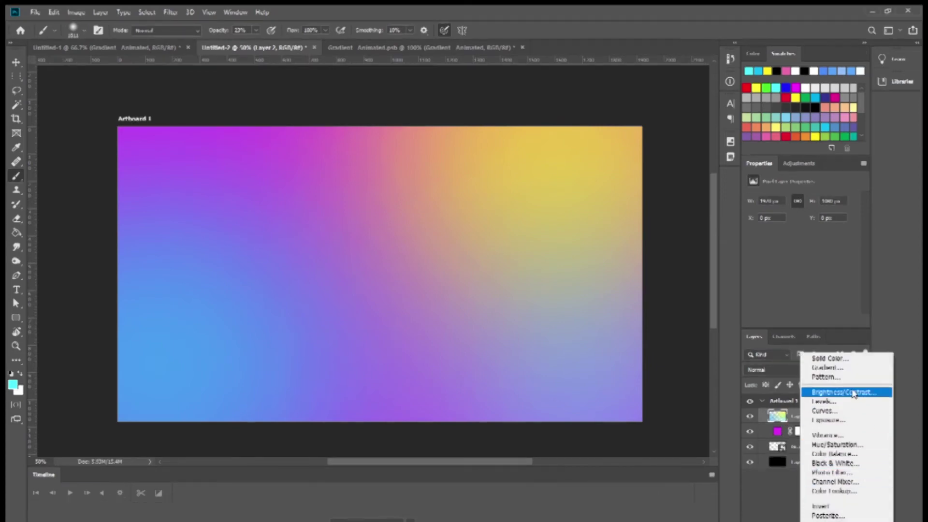
pyautogui.click(854, 446)
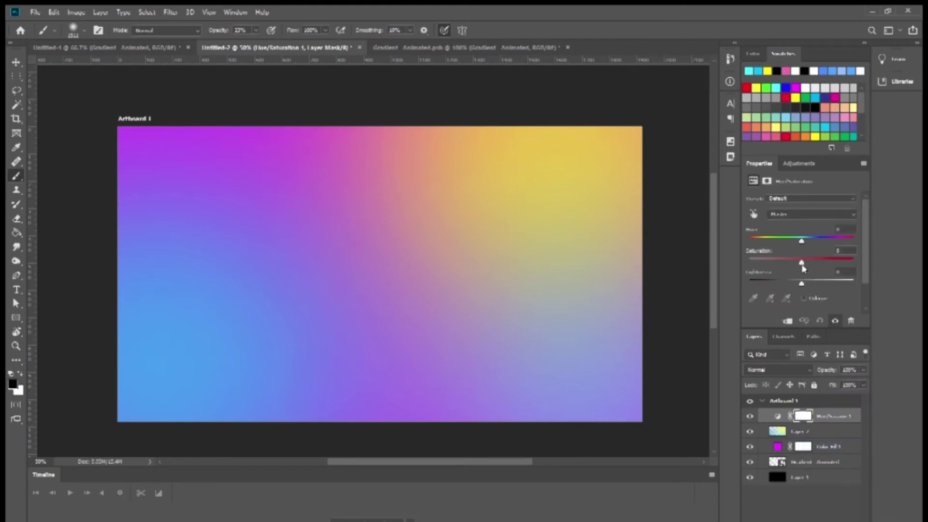
pyautogui.moveTo(803, 263); pyautogui.dragTo(808, 263)
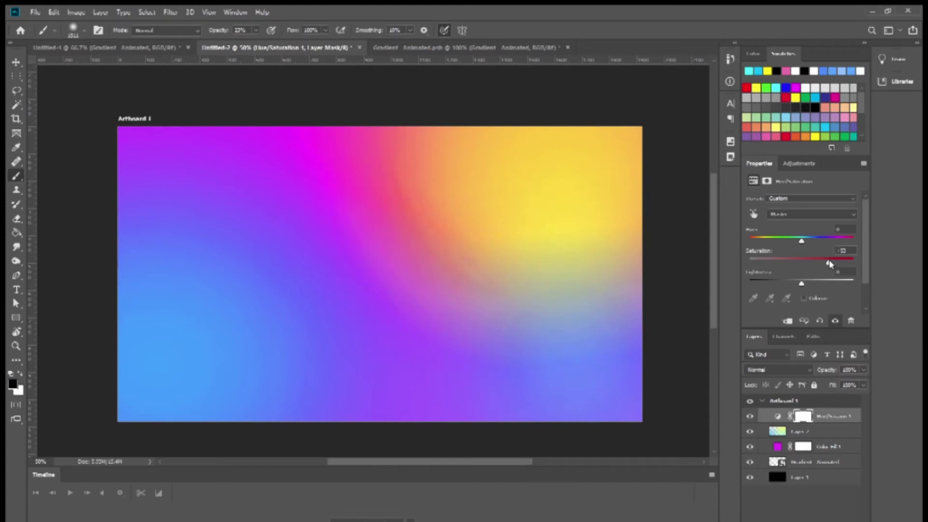
# Step: Combine the Hue/Saturation, painted and colour fill layers into one smart object and clip it to the Gradient Animated text layer
pyautogui.keyDown('shift'); pyautogui.click(829, 448); pyautogui.keyUp('shift')
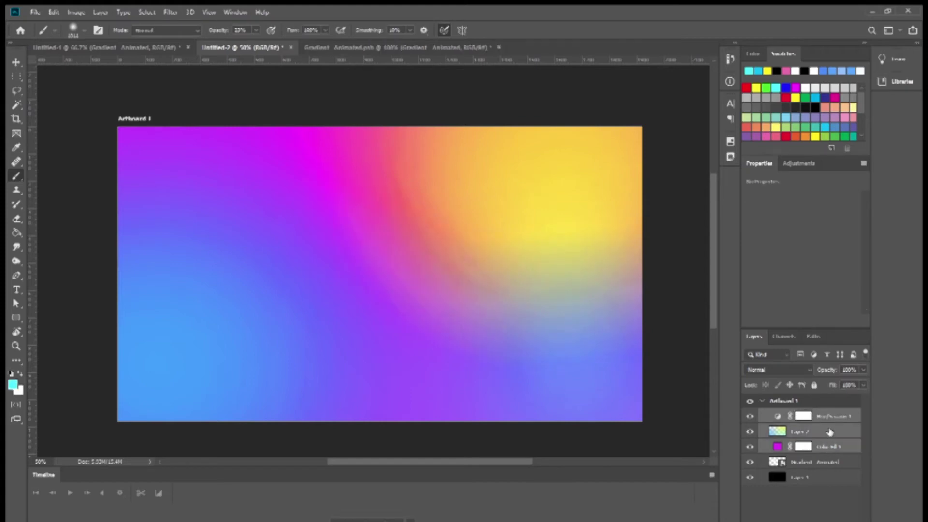
pyautogui.rightClick(829, 430)
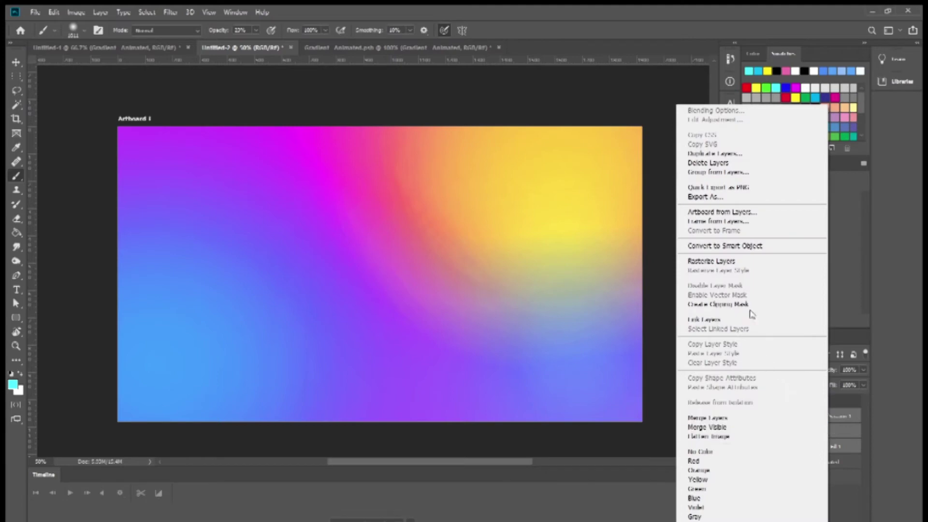
pyautogui.click(730, 246)
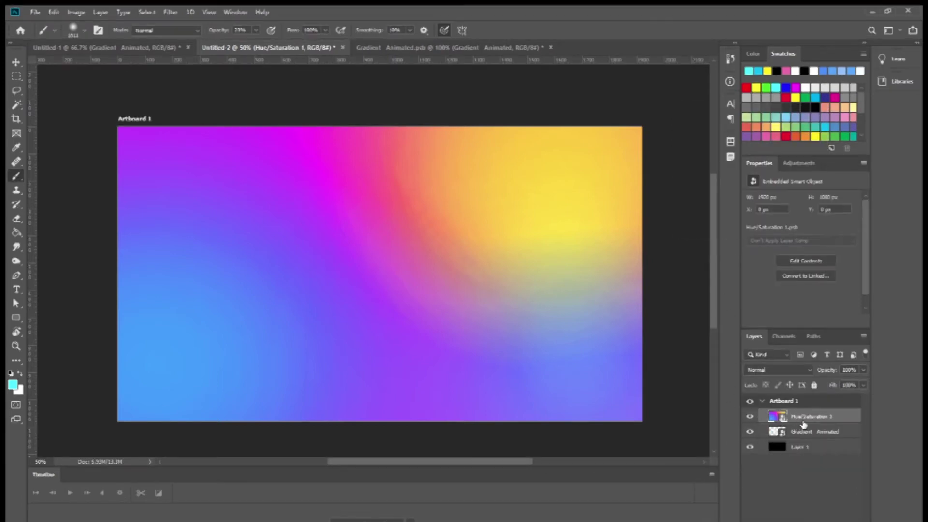
pyautogui.rightClick(837, 417)
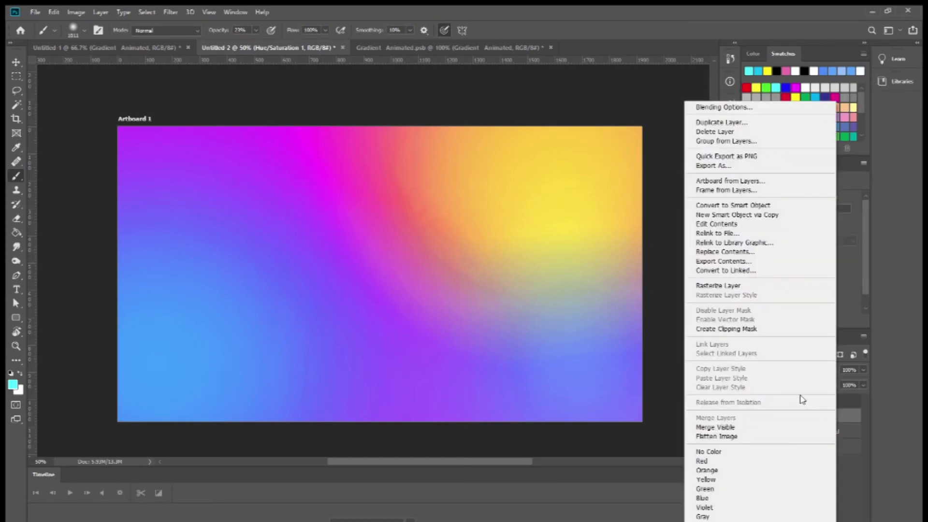
pyautogui.click(723, 330)
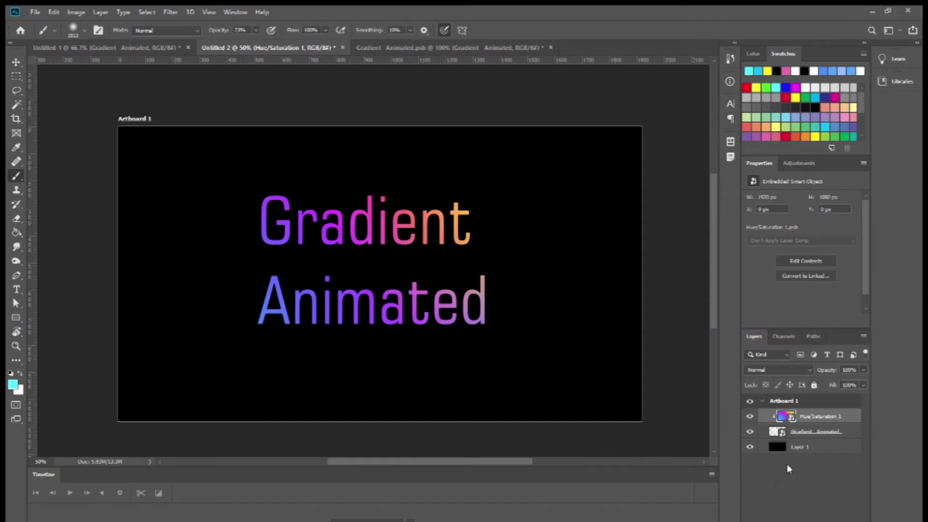
# Step: Enlarge the Timeline area and create a video timeline for the artboard
pyautogui.moveTo(458, 468); pyautogui.dragTo(450, 386)
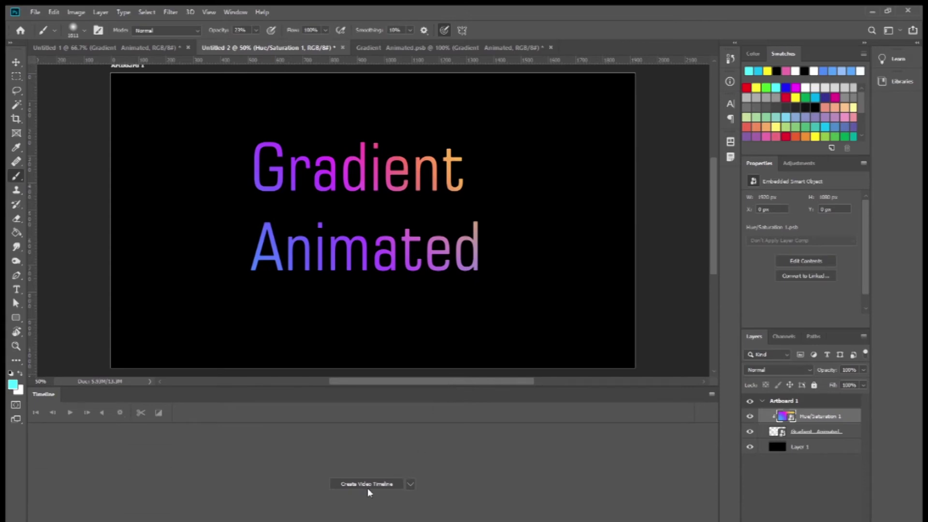
pyautogui.click(234, 12)
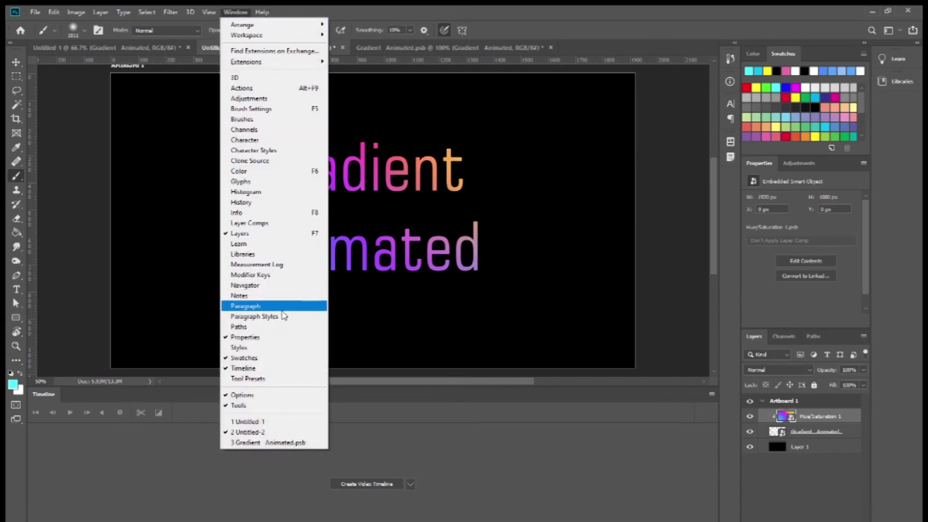
pyautogui.click(264, 368)
pyautogui.click(236, 12)
pyautogui.click(282, 368)
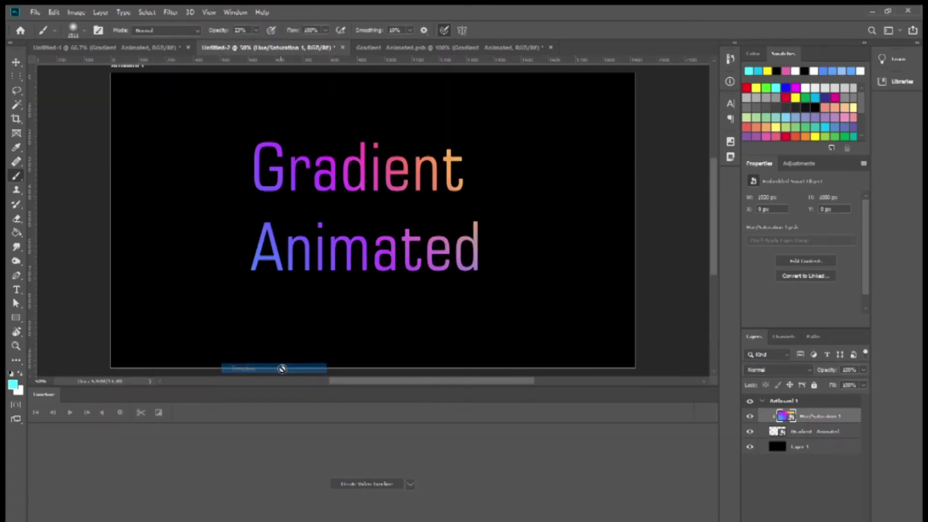
pyautogui.click(365, 484)
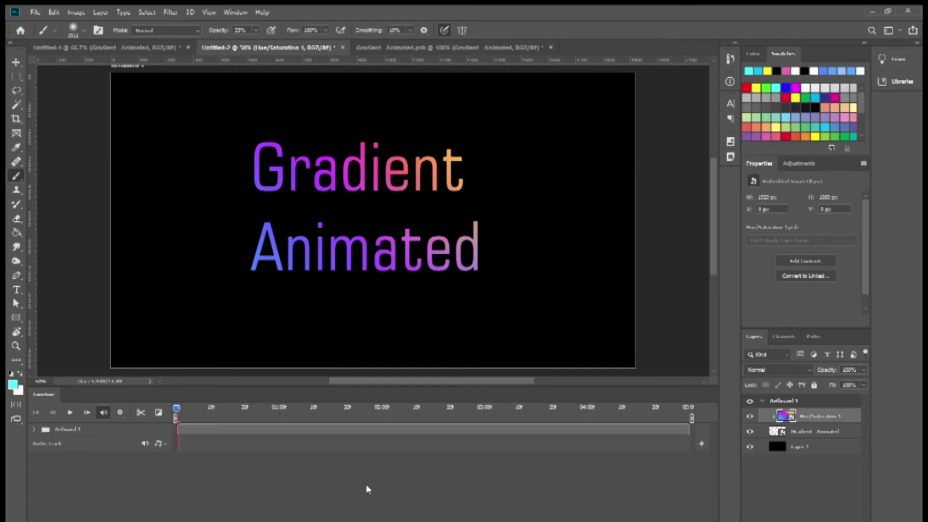
# Step: Expand the artboard and Hue/Saturation 1 tracks and enable Transform keyframing at the start of the timeline
pyautogui.click(34, 429)
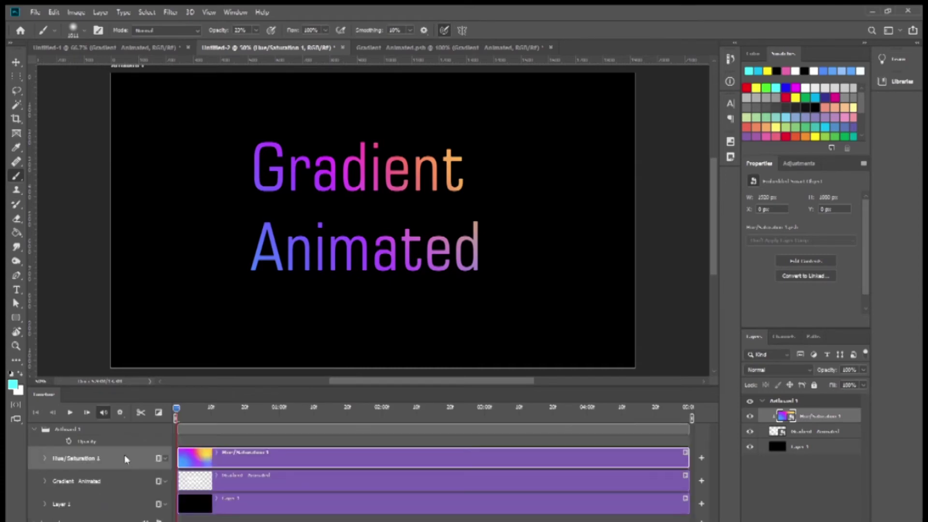
pyautogui.click(45, 458)
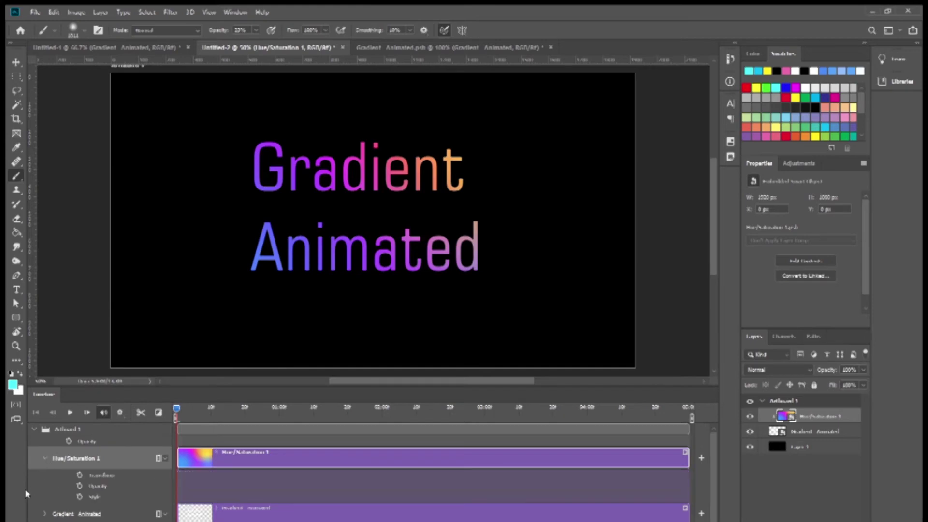
pyautogui.click(80, 475)
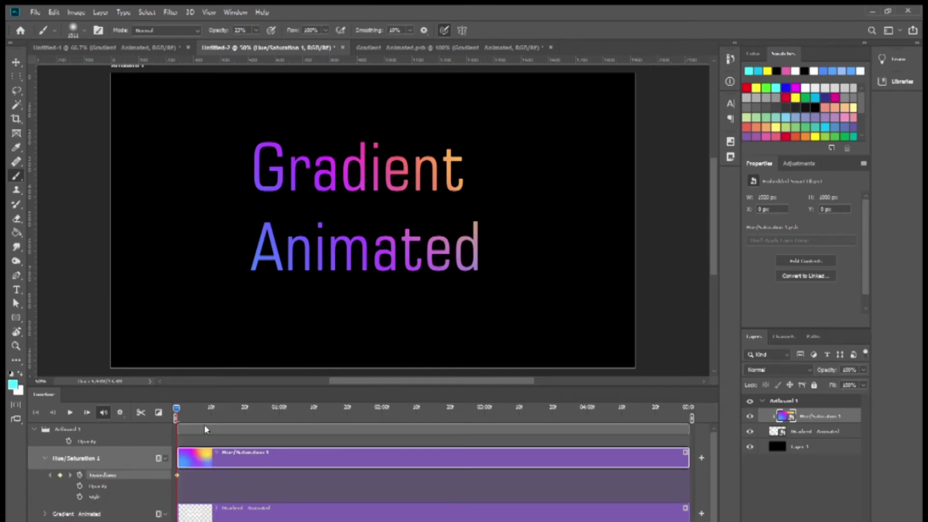
# Step: At about 01:00, move the gradient smart object rightward with Free Transform to X 1471 px, setting a second keyframe
pyautogui.moveTo(191, 410); pyautogui.dragTo(283, 410)
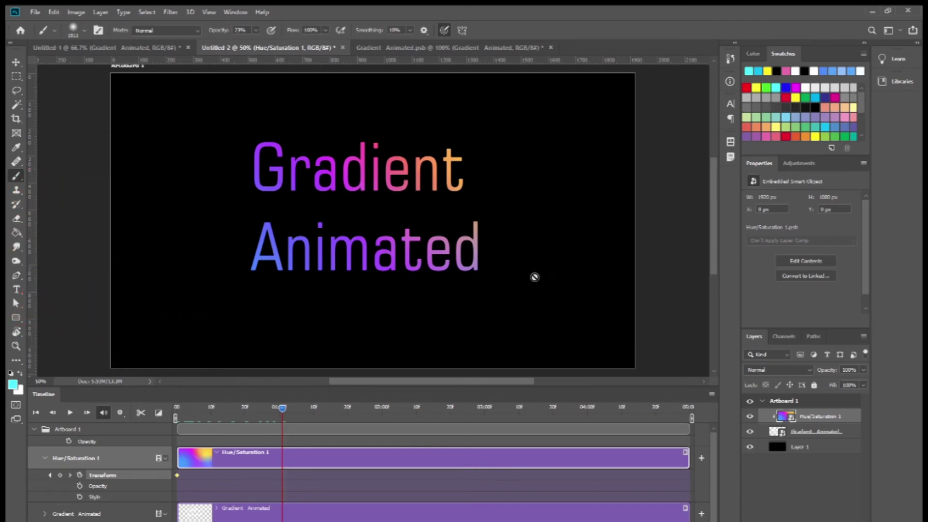
pyautogui.hotkey('ctrl', 't')
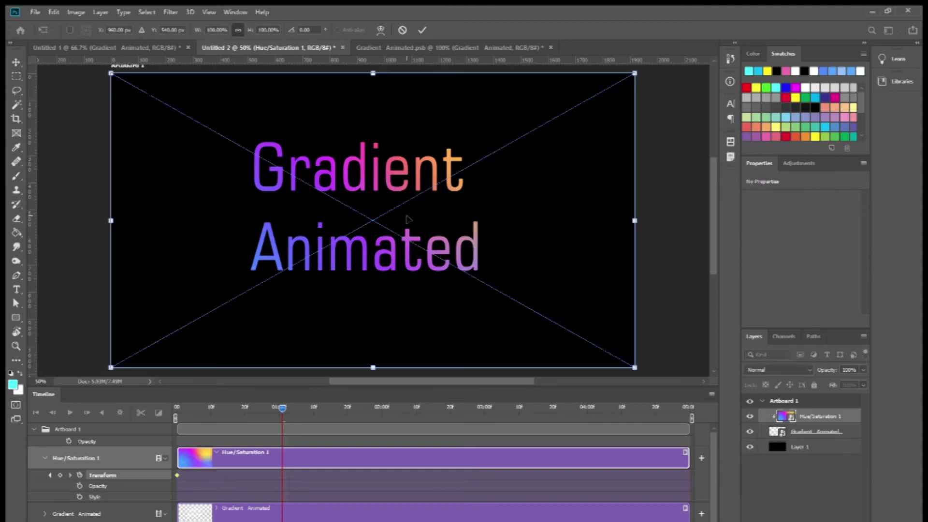
pyautogui.press('Return')
pyautogui.click(54, 12)
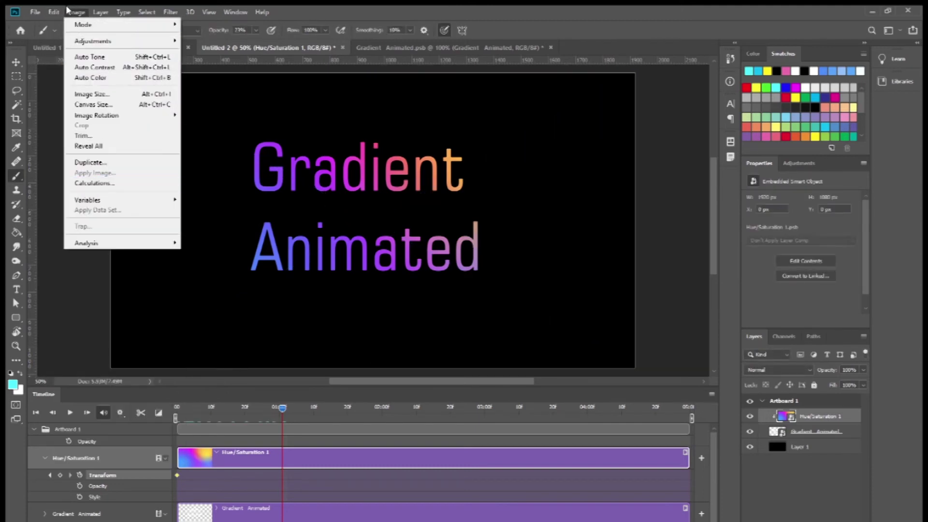
pyautogui.moveTo(53, 12)
pyautogui.click(103, 252)
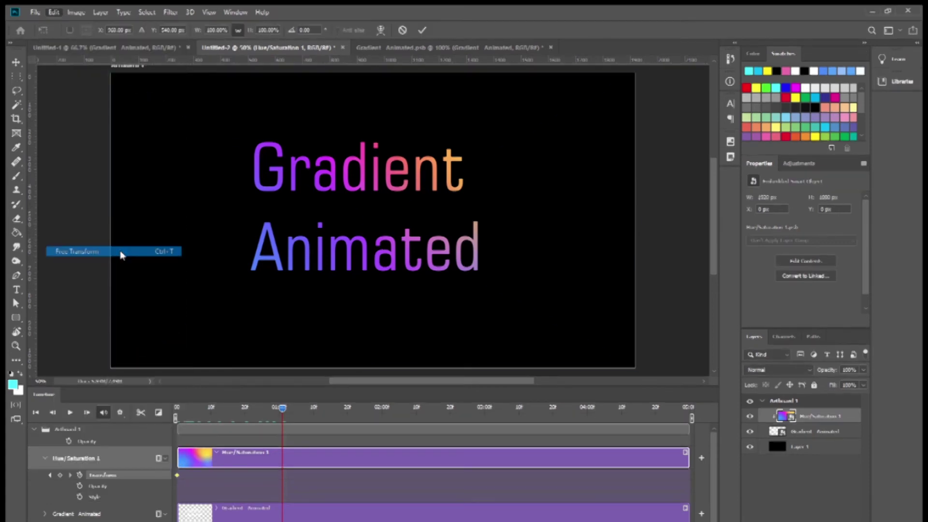
pyautogui.moveTo(484, 240); pyautogui.dragTo(617, 234)
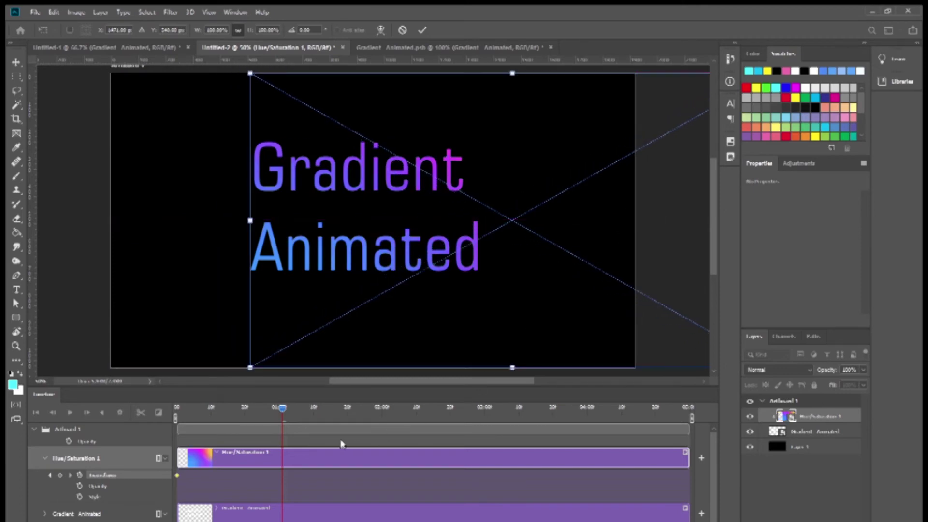
pyautogui.press('Return')
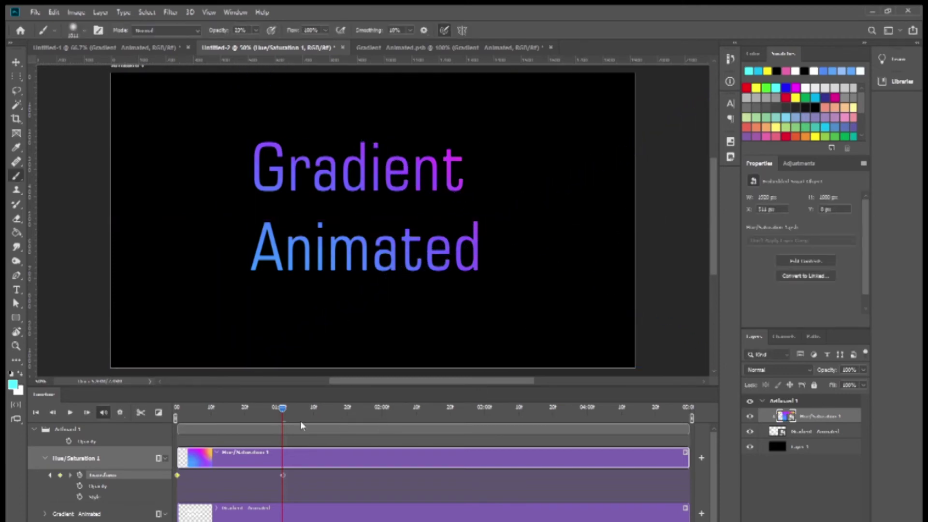
# Step: At 02:00, move the gradient smart object leftward with Free Transform to about X 401 px and Y 520 px
pyautogui.click(382, 414)
pyautogui.hotkey('ctrl', 't')
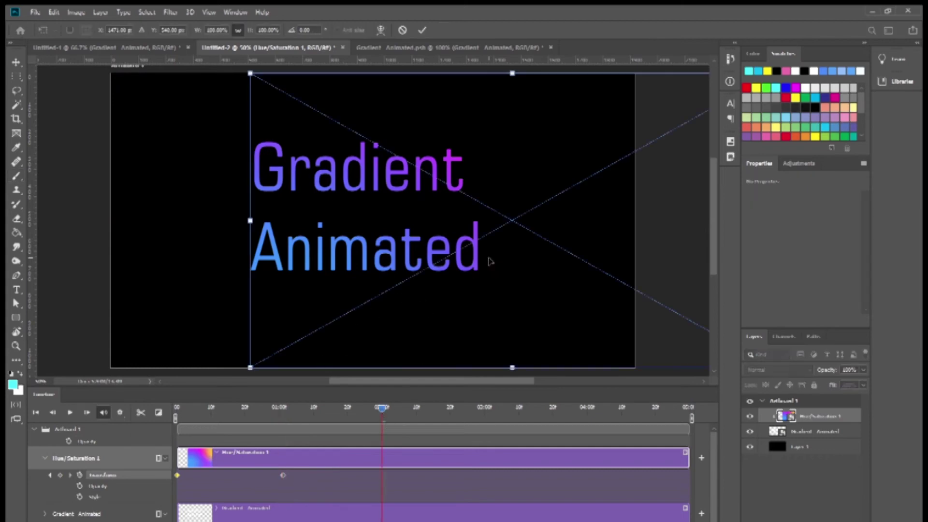
pyautogui.moveTo(575, 246); pyautogui.dragTo(294, 234)
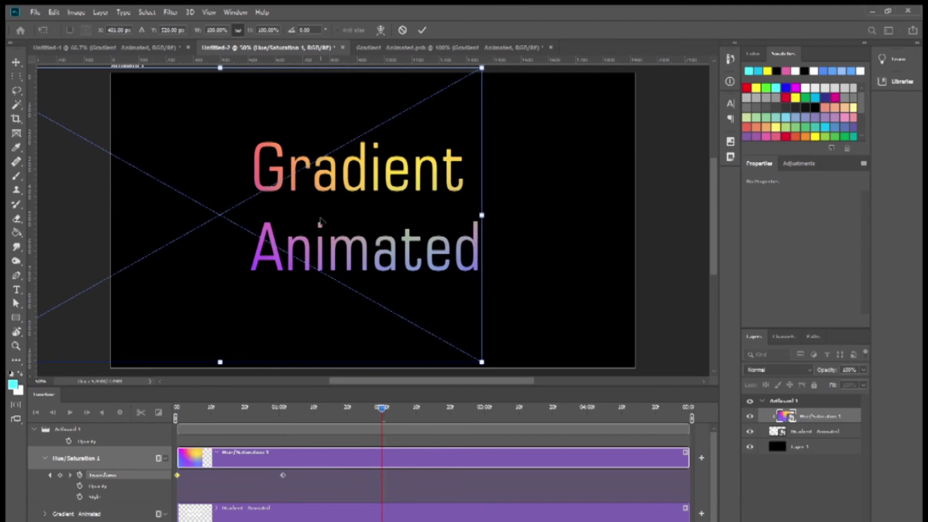
pyautogui.press('Return')
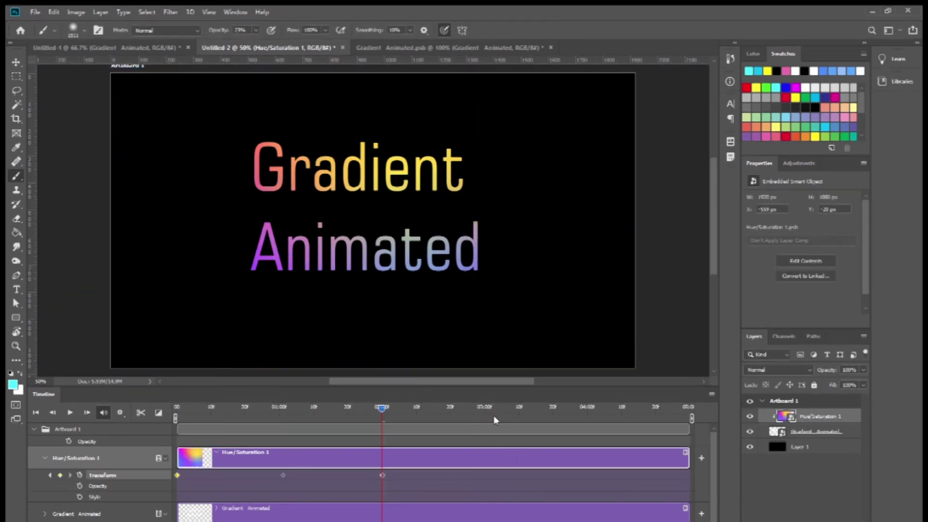
# Step: At 03:00, rotate the gradient smart object about 59° and reposition it over the text at about X 1022 px
pyautogui.click(484, 409)
pyautogui.hotkey('ctrl', 't')
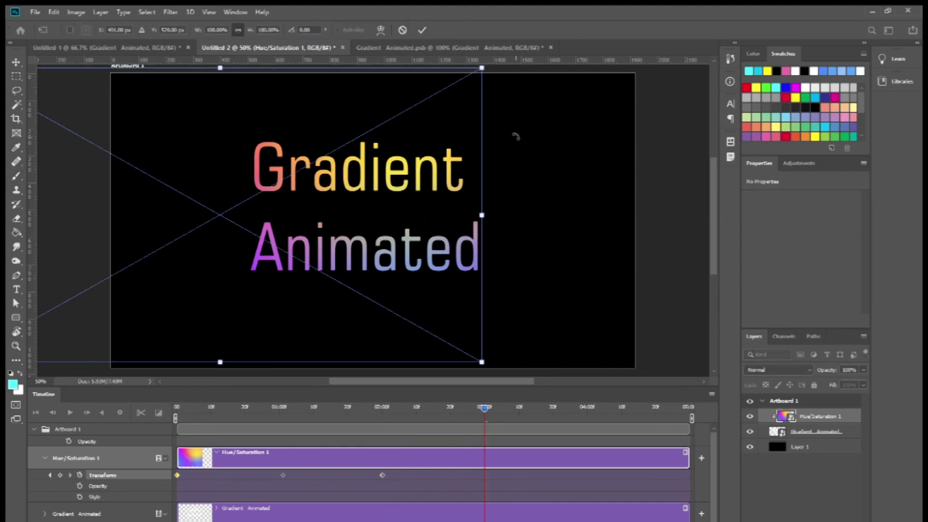
pyautogui.moveTo(403, 201); pyautogui.dragTo(477, 202)
pyautogui.moveTo(576, 156); pyautogui.dragTo(503, 338)
pyautogui.moveTo(406, 236); pyautogui.dragTo(510, 275)
pyautogui.moveTo(530, 177); pyautogui.dragTo(560, 156)
pyautogui.moveTo(456, 245); pyautogui.dragTo(447, 229)
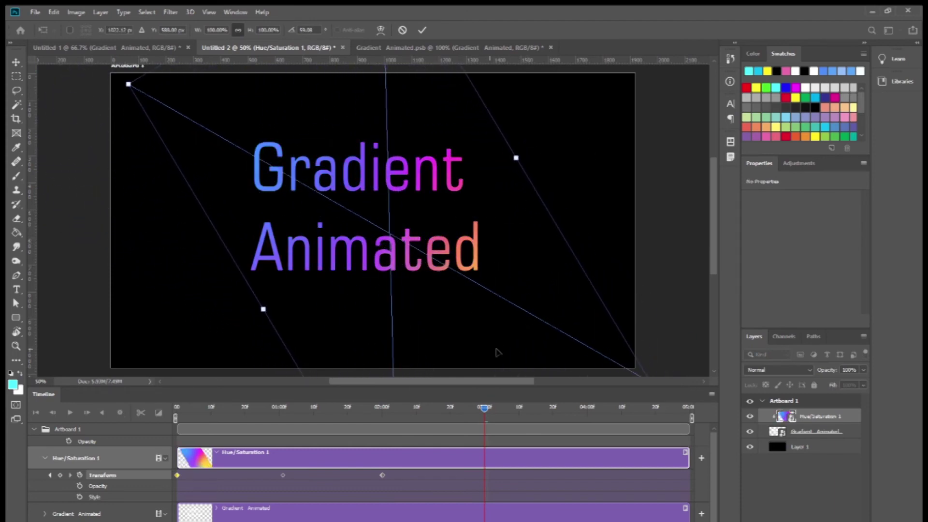
pyautogui.press('Return')
pyautogui.press('b')
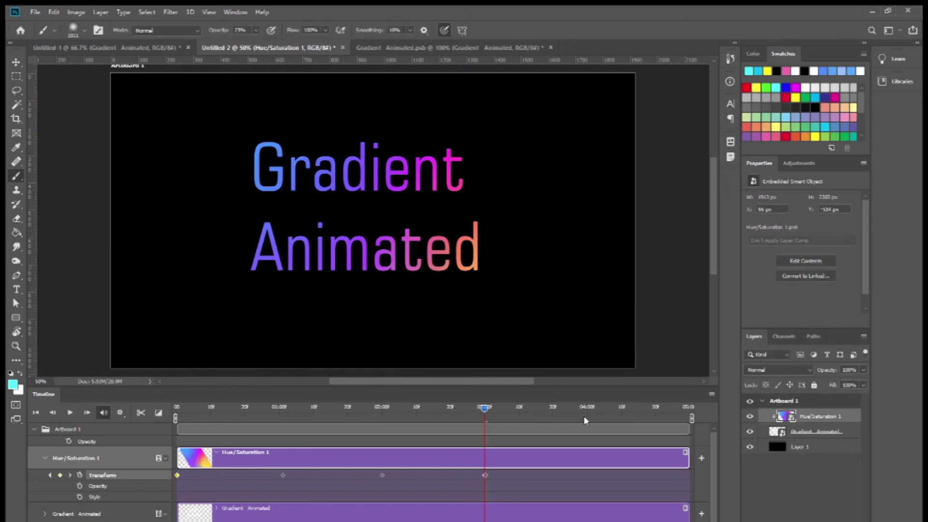
# Step: At 04:00, rotate the gradient smart object to about -66° and place it at about X 864 px
pyautogui.click(588, 409)
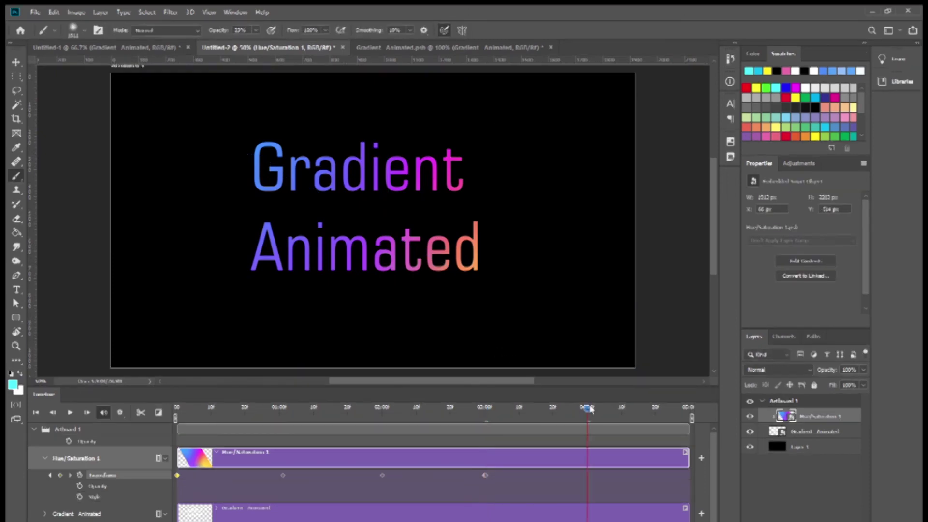
pyautogui.hotkey('ctrl', 't')
pyautogui.moveTo(559, 150); pyautogui.dragTo(300, 173)
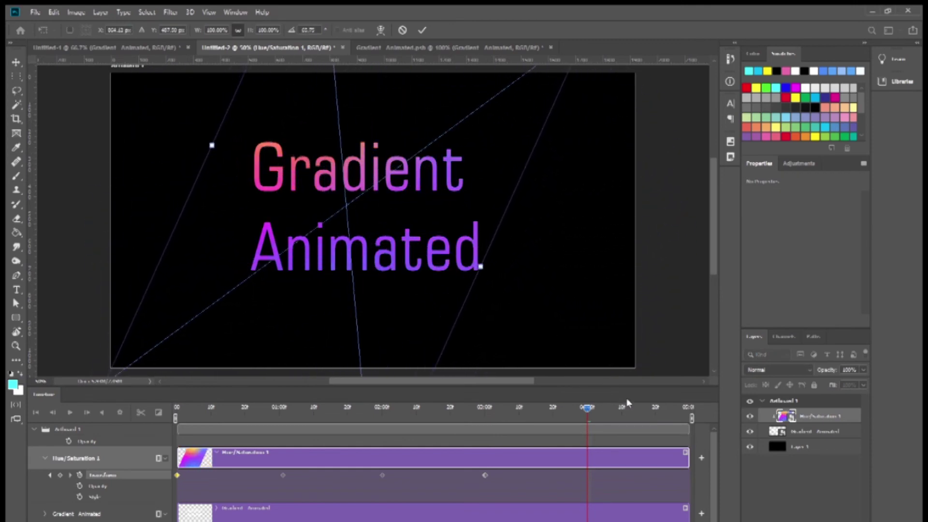
pyautogui.press('Return')
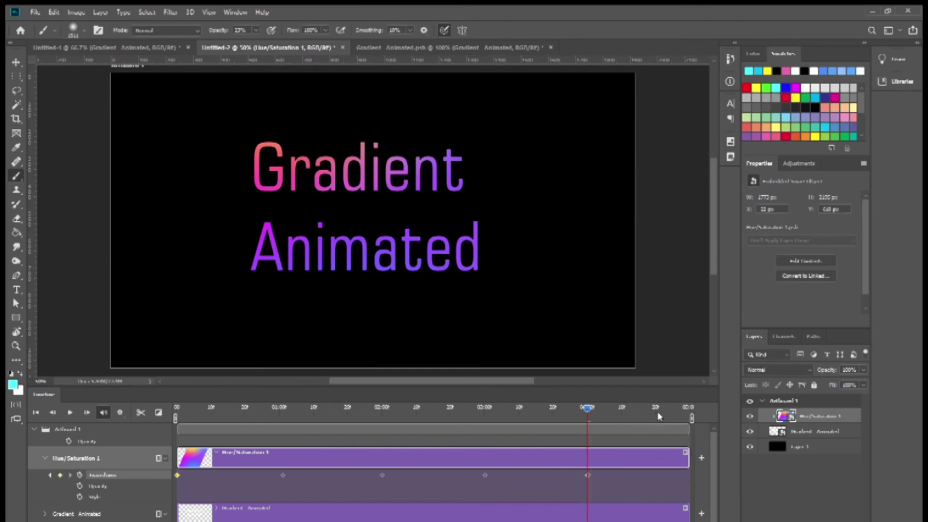
# Step: Copy the first Transform keyframe and paste it at the 20-frame mark after 04:00 so the animation ends as it starts
pyautogui.rightClick(178, 476)
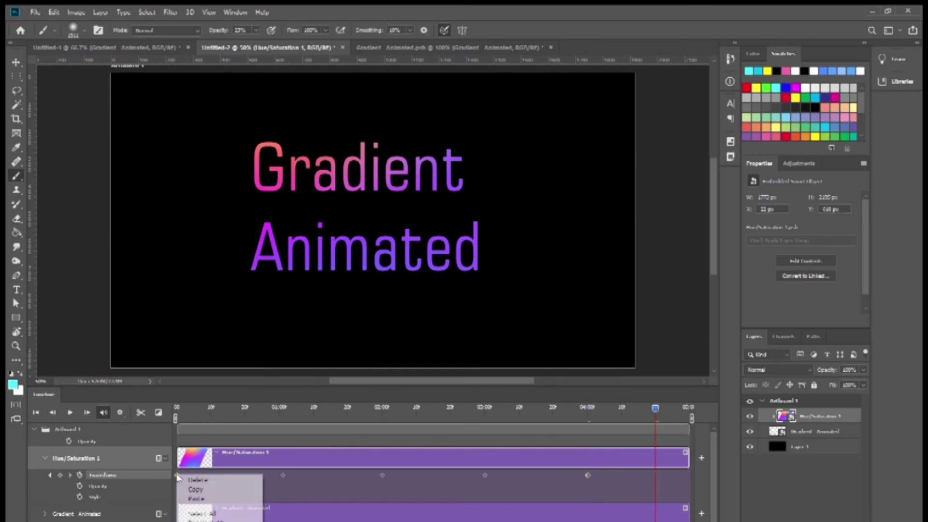
pyautogui.click(206, 490)
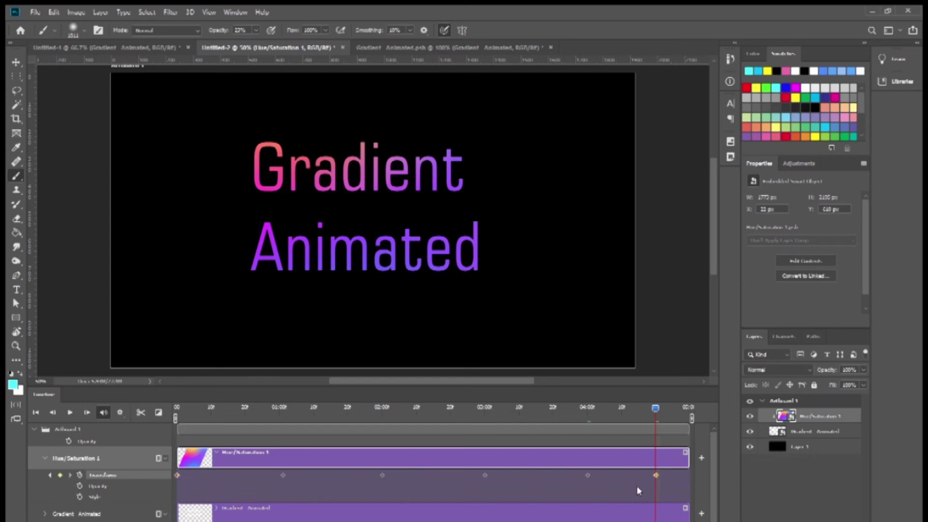
pyautogui.rightClick(656, 476)
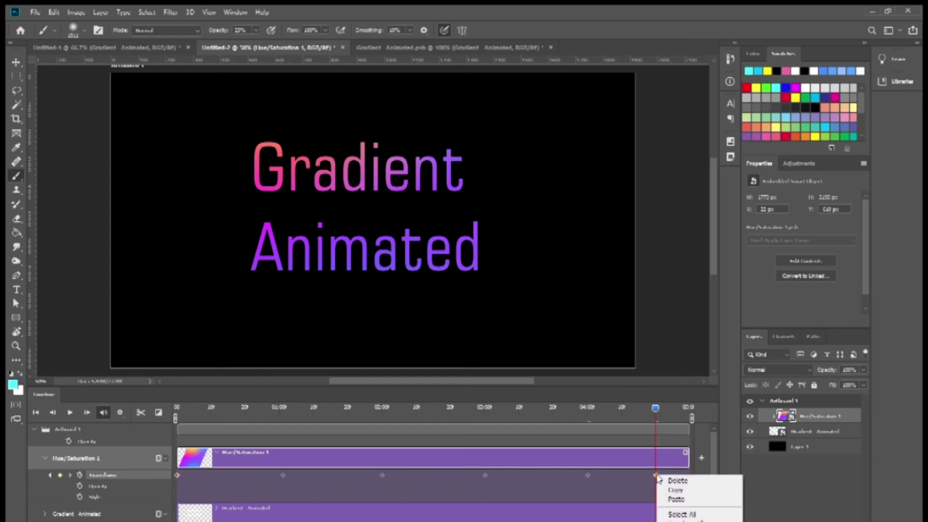
pyautogui.click(677, 499)
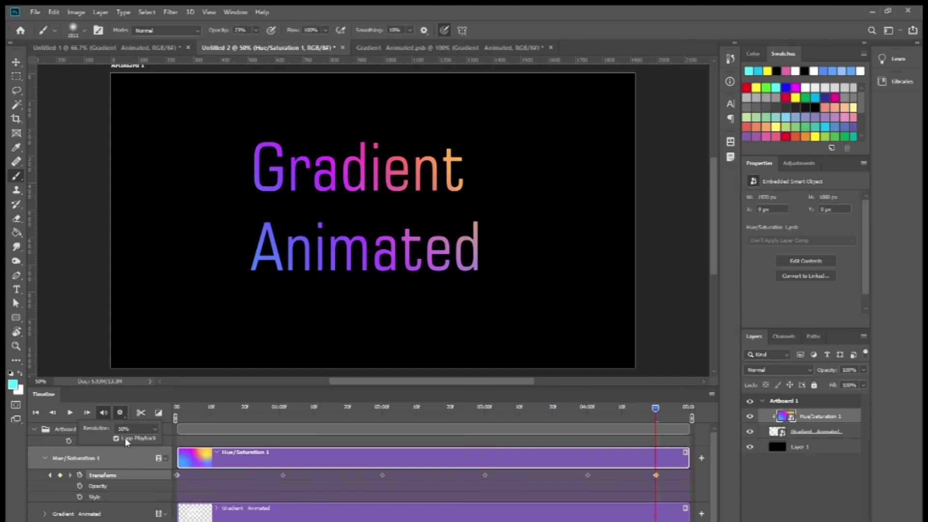
# Step: Enable Loop Playback and play the gradient animation from near the start of the timeline
pyautogui.click(116, 438)
pyautogui.click(197, 408)
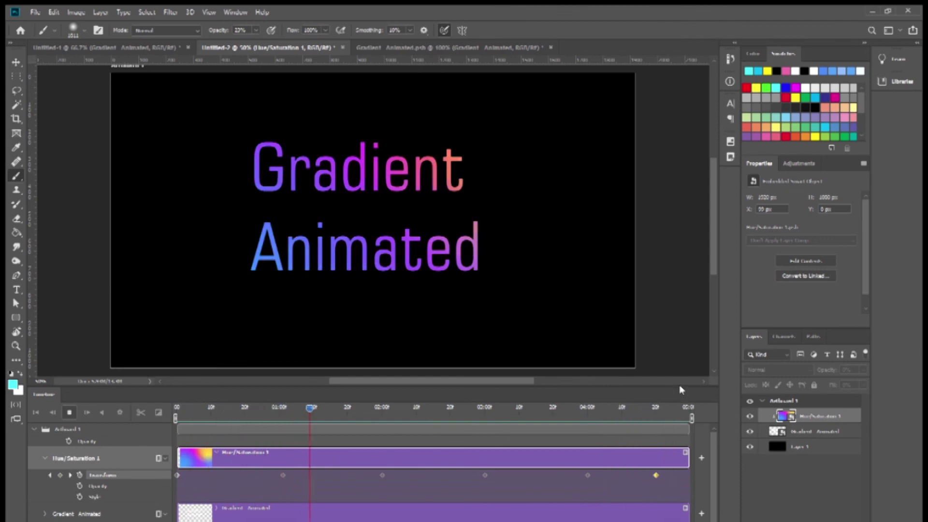
pyautogui.press('z')
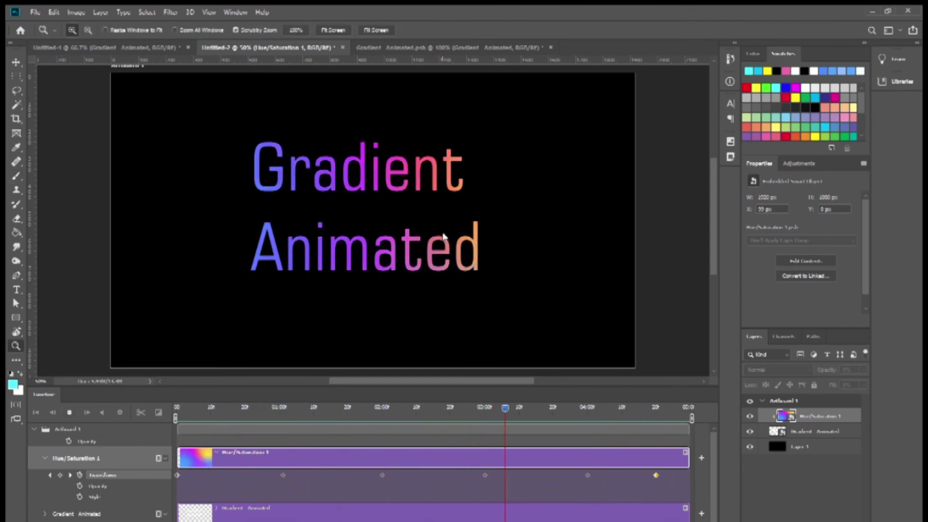
pyautogui.press('space')
# Step: Magnify the text to 100% and replay the animation to examine the gradient's movement across the letters
pyautogui.click(405, 235)
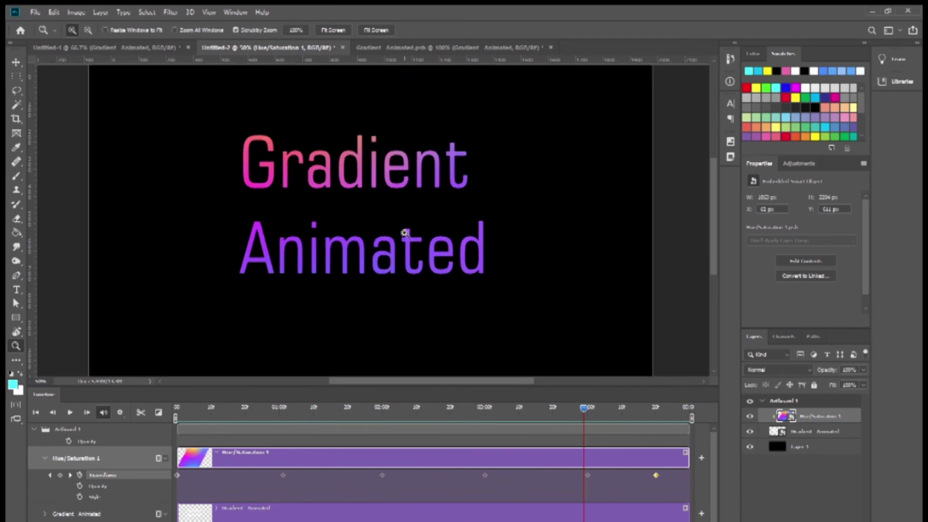
pyautogui.click(404, 235)
pyautogui.moveTo(417, 205); pyautogui.dragTo(440, 250)
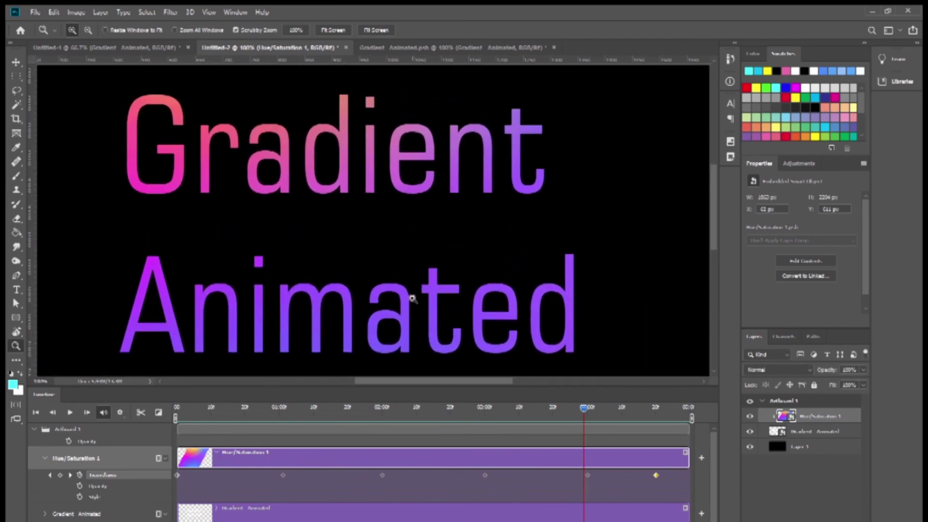
pyautogui.press('space')
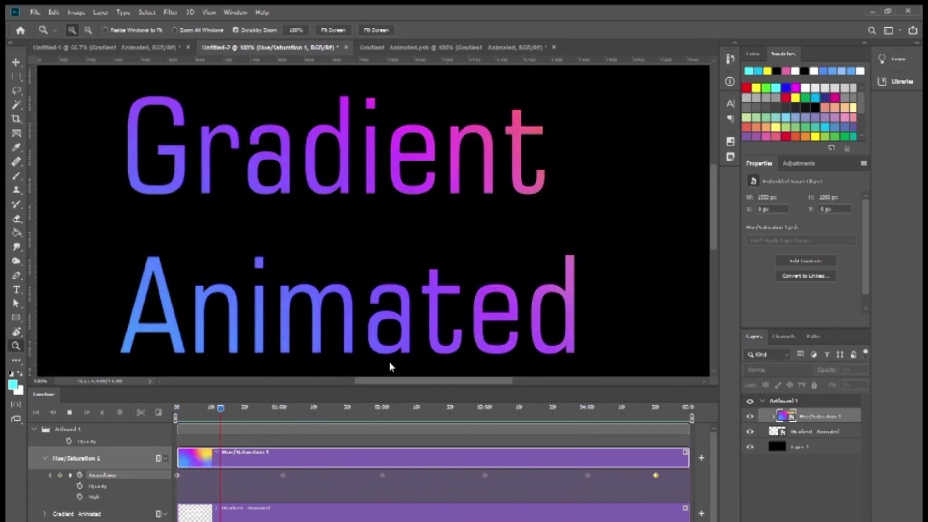